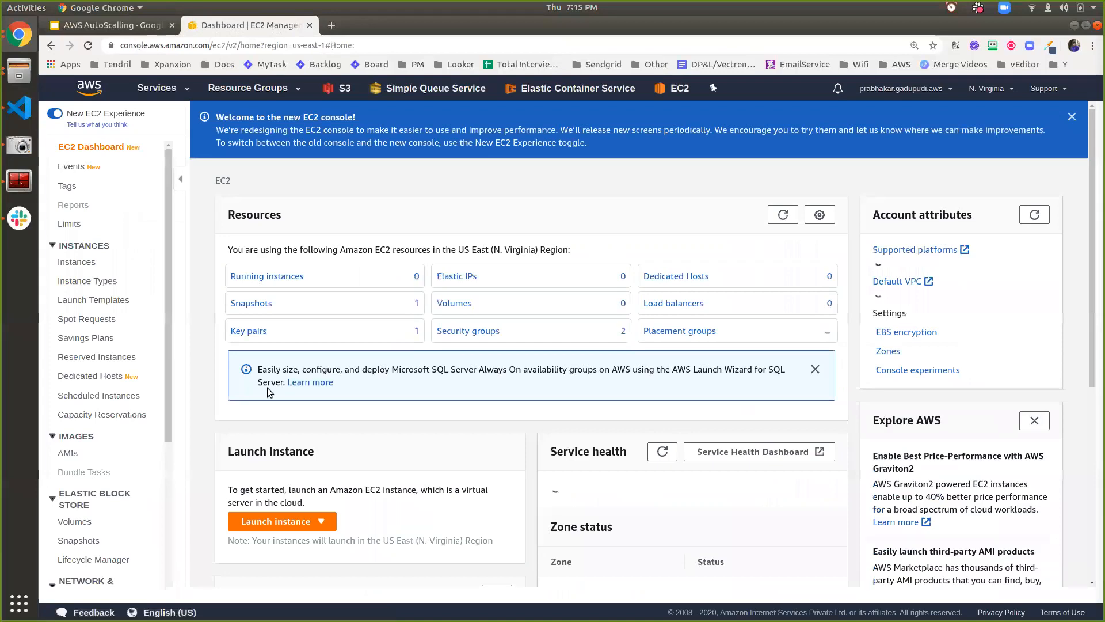
# Step: Check which custom AMIs are available in the instance launch wizard, and return to the EC2 dashboard
pyautogui.click(294, 521)
pyautogui.click(304, 483)
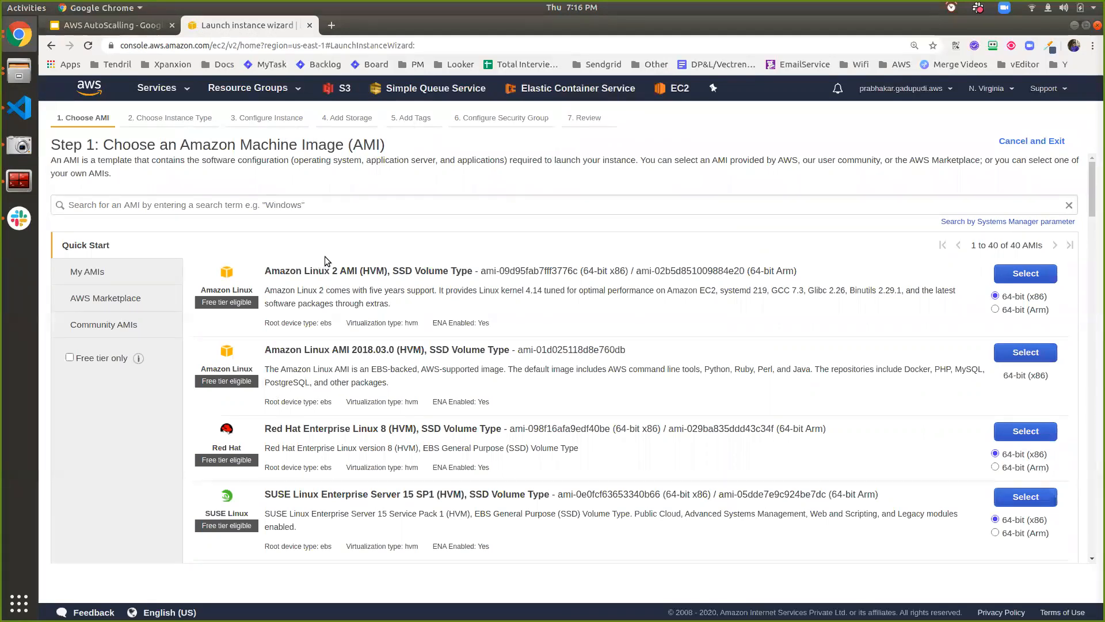
pyautogui.click(113, 278)
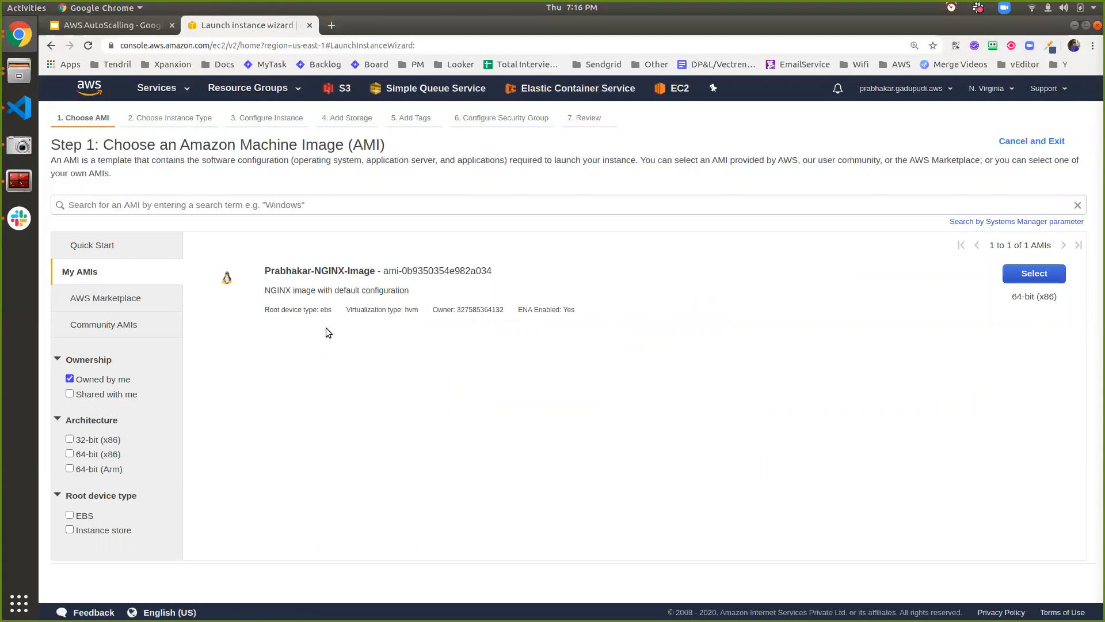
pyautogui.click(176, 92)
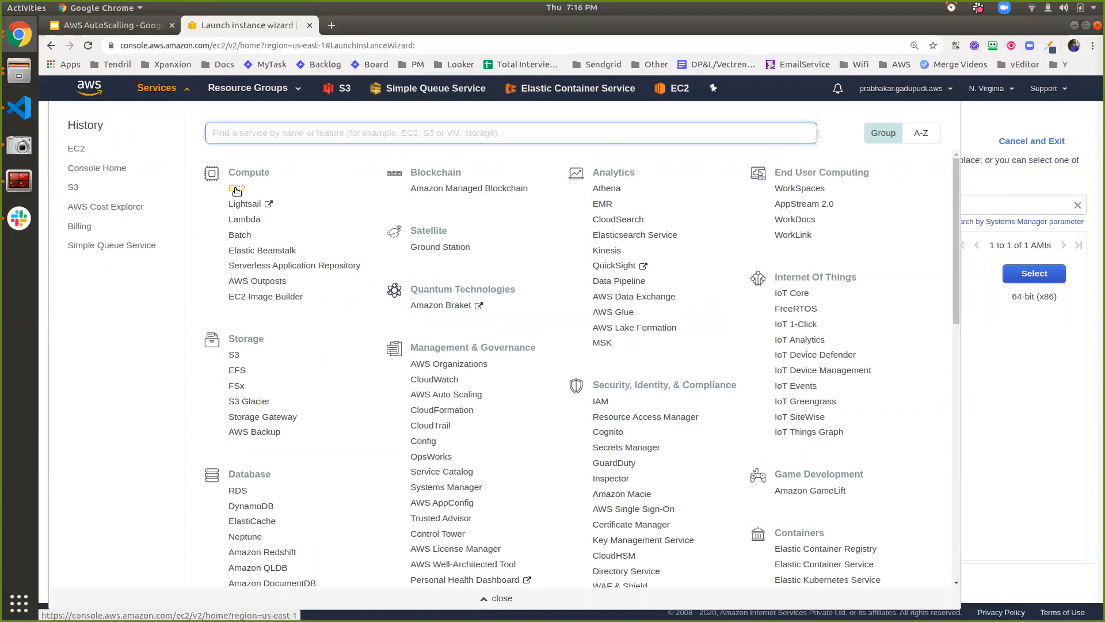
pyautogui.click(236, 188)
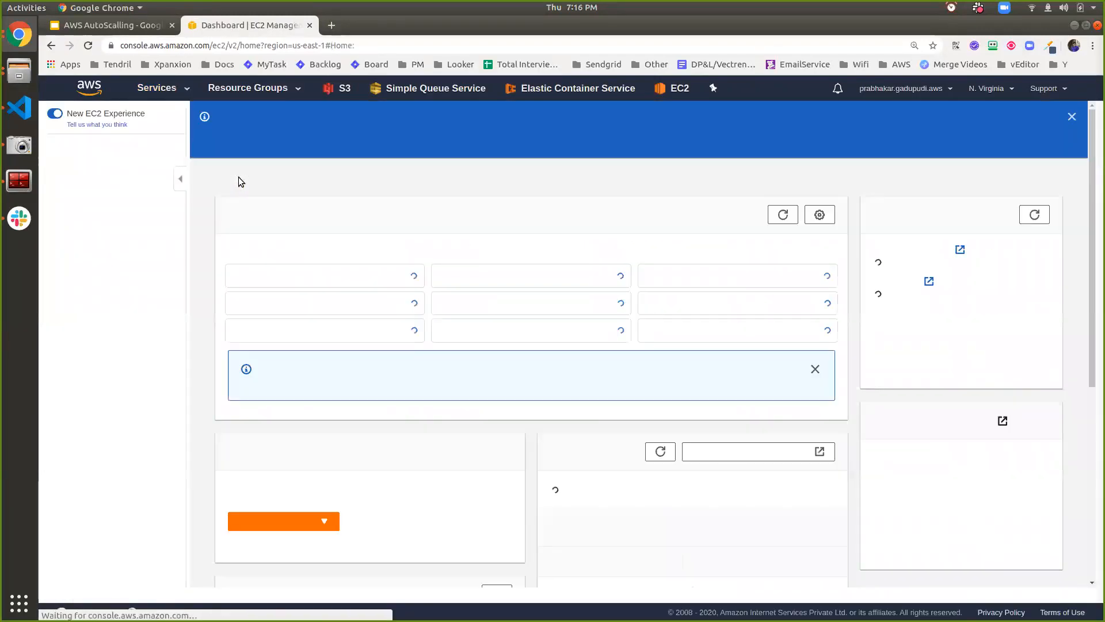
# Step: Start a new launch configuration based on the account's own NGINX image, keeping the t2.micro instance type
pyautogui.scroll(-4, 92, 397)
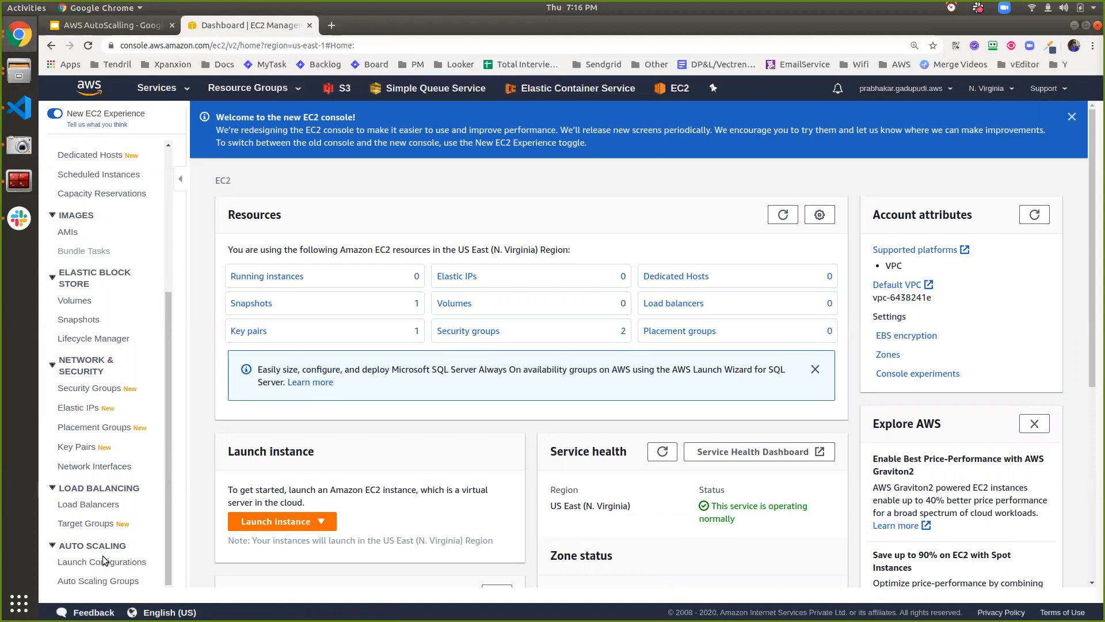
pyautogui.click(107, 562)
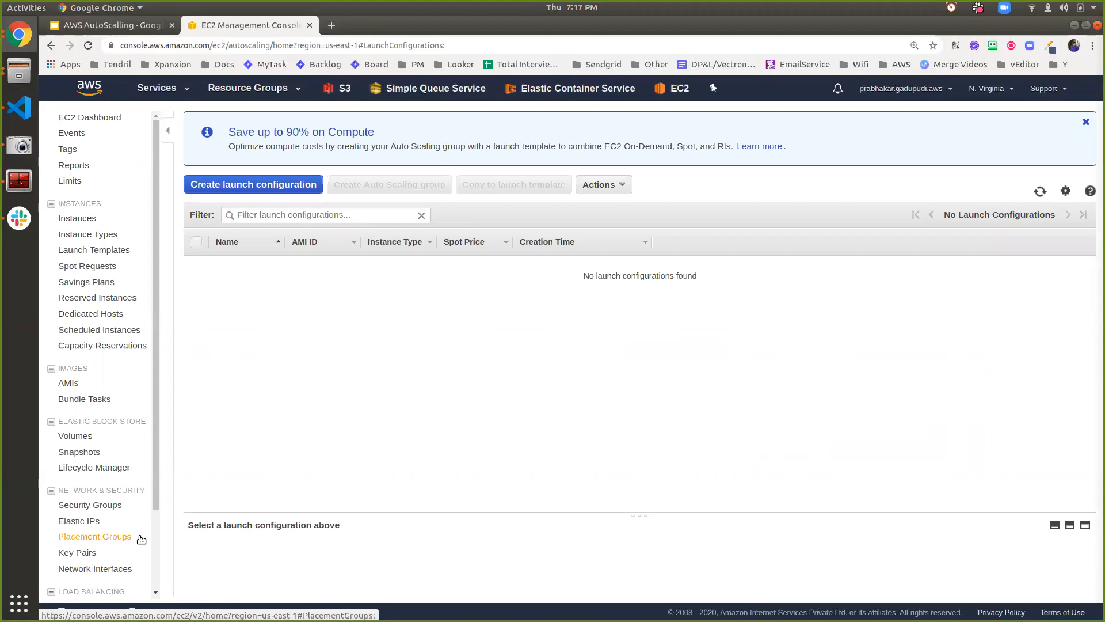
pyautogui.click(286, 190)
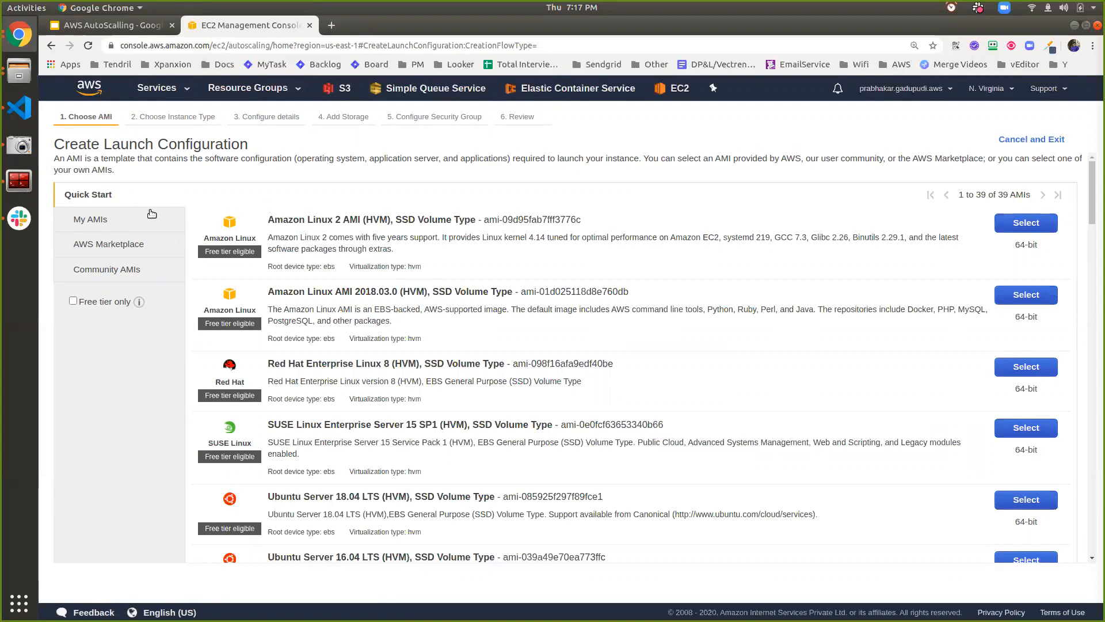
pyautogui.click(115, 224)
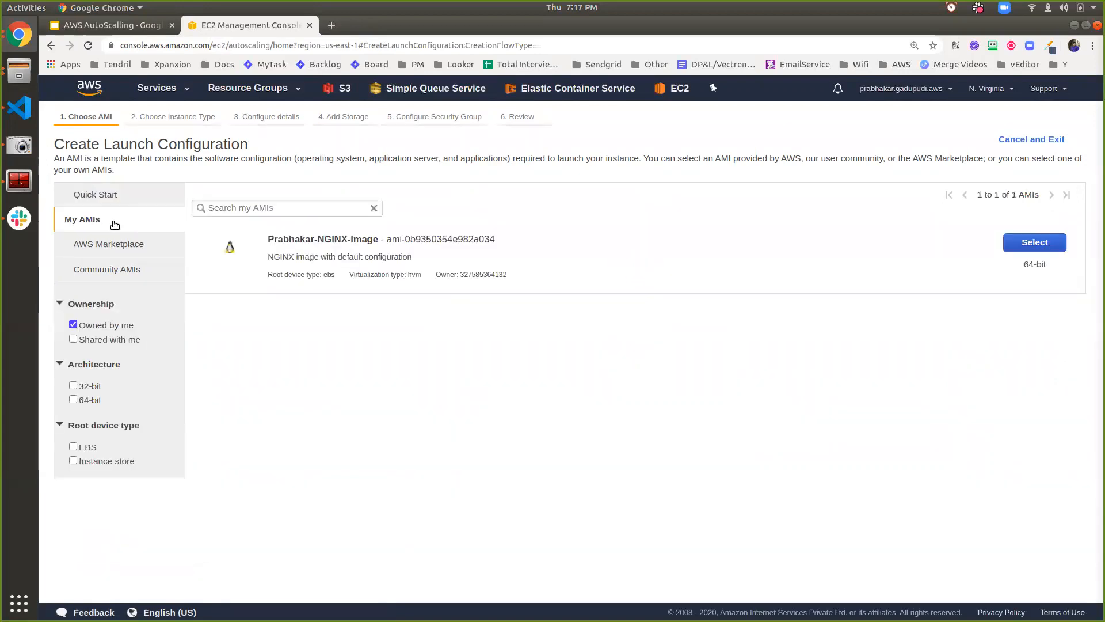
pyautogui.click(1030, 245)
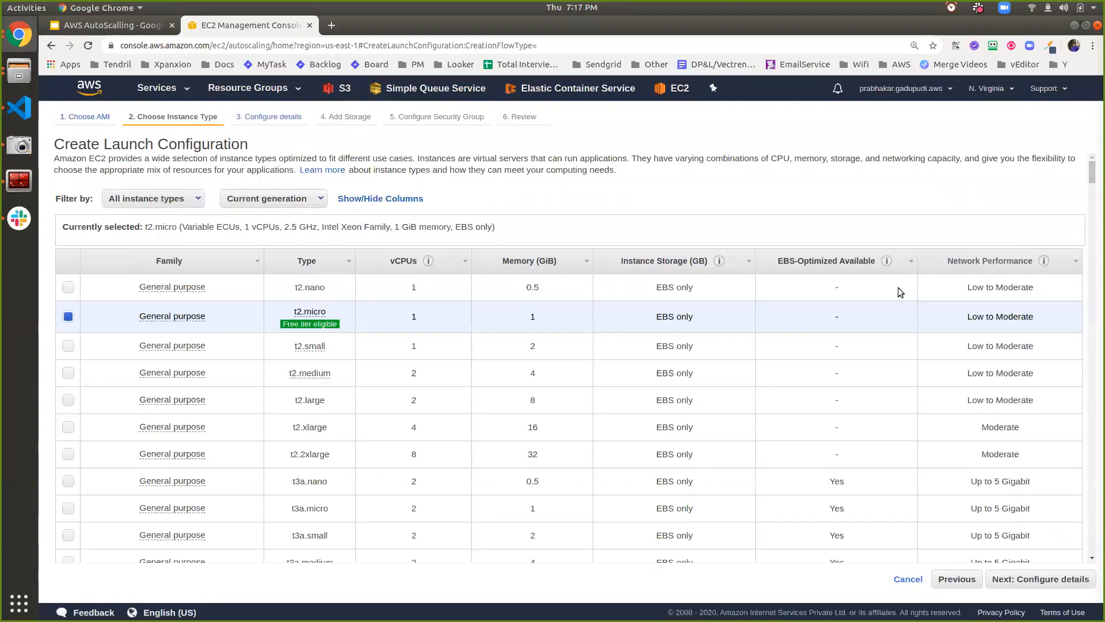
pyautogui.click(1062, 580)
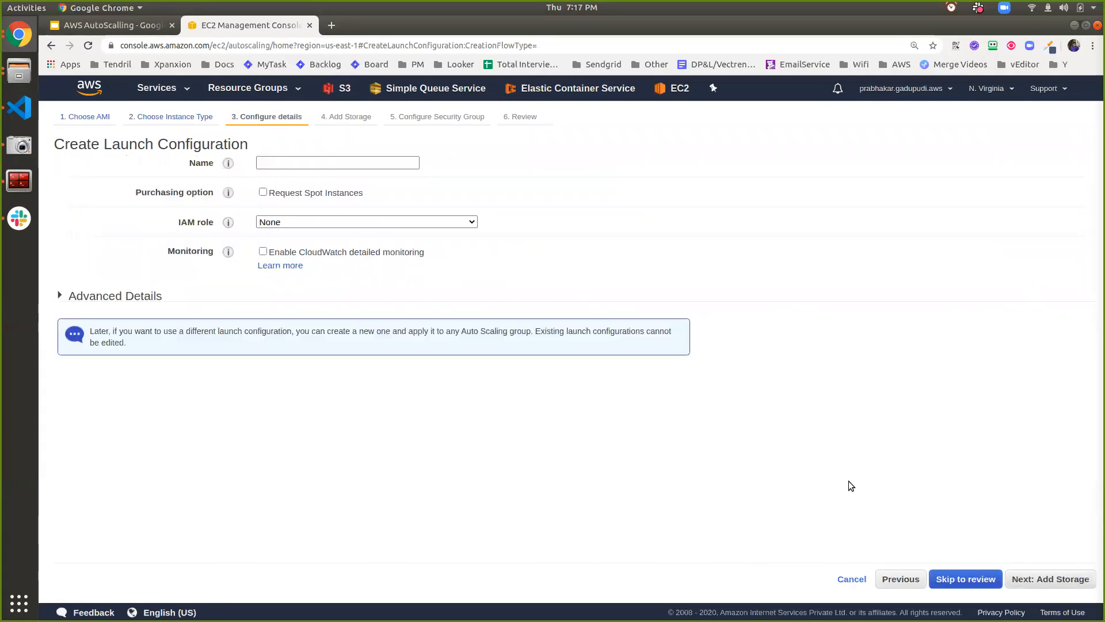
# Step: Name the launch configuration DemoLaunchConfiguration and leave it without a spot instance request
pyautogui.click(316, 165)
pyautogui.write('DemoLaunchConfiguration')
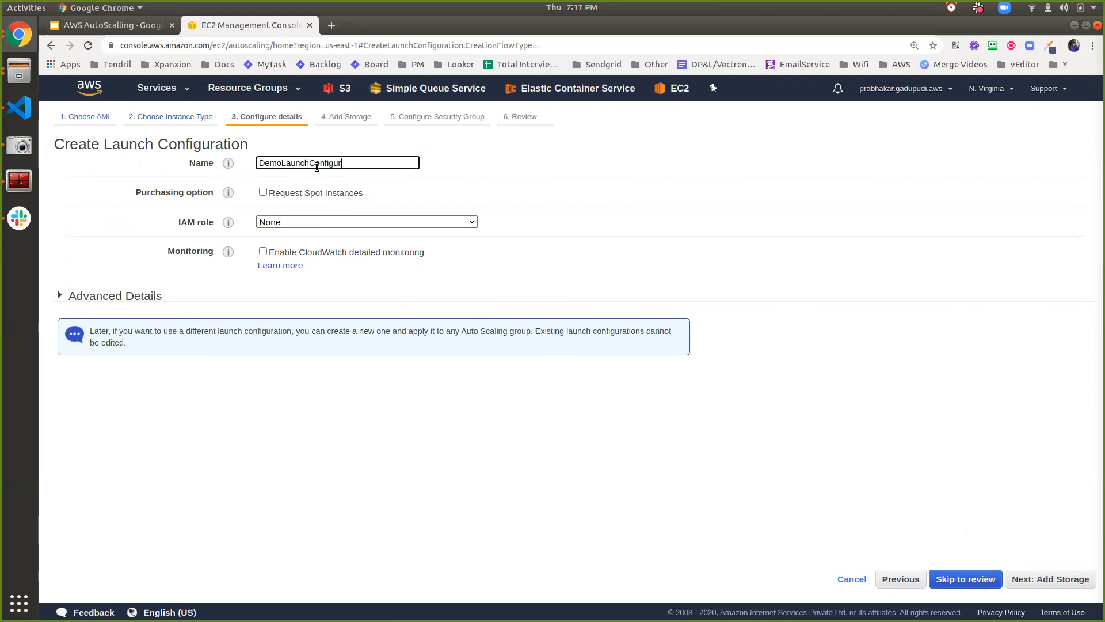
pyautogui.click(263, 193)
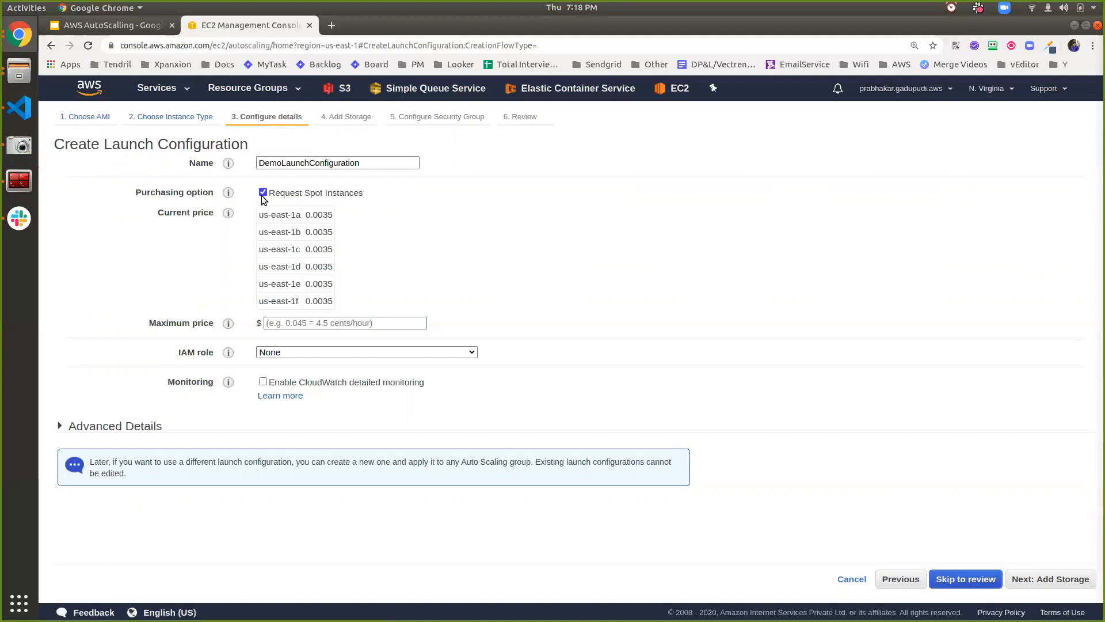
pyautogui.click(263, 193)
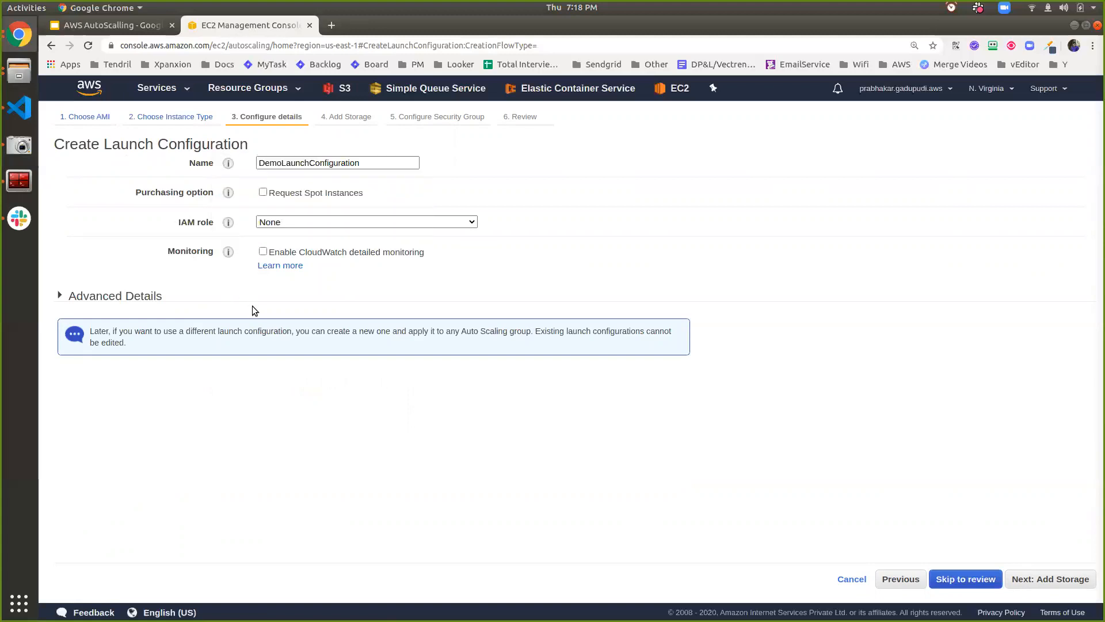
# Step: Try entering "service nginx restart" as text user data in the launch configuration's advanced details, and clear it
pyautogui.click(130, 296)
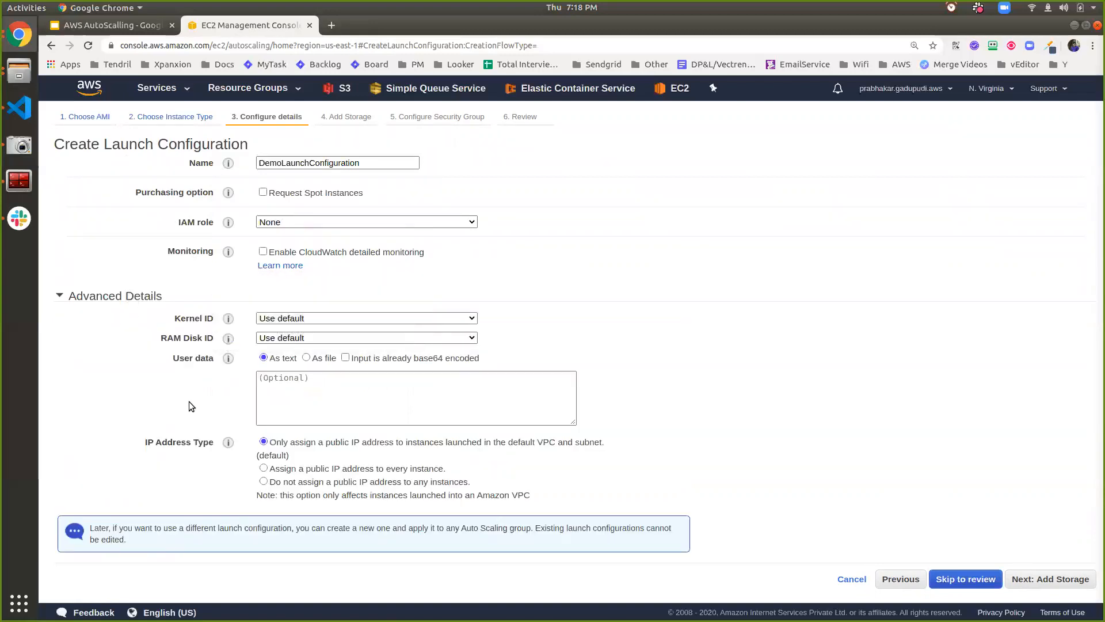
pyautogui.click(294, 391)
pyautogui.write('ls')
pyautogui.press('BackSpace')
pyautogui.press('BackSpace')
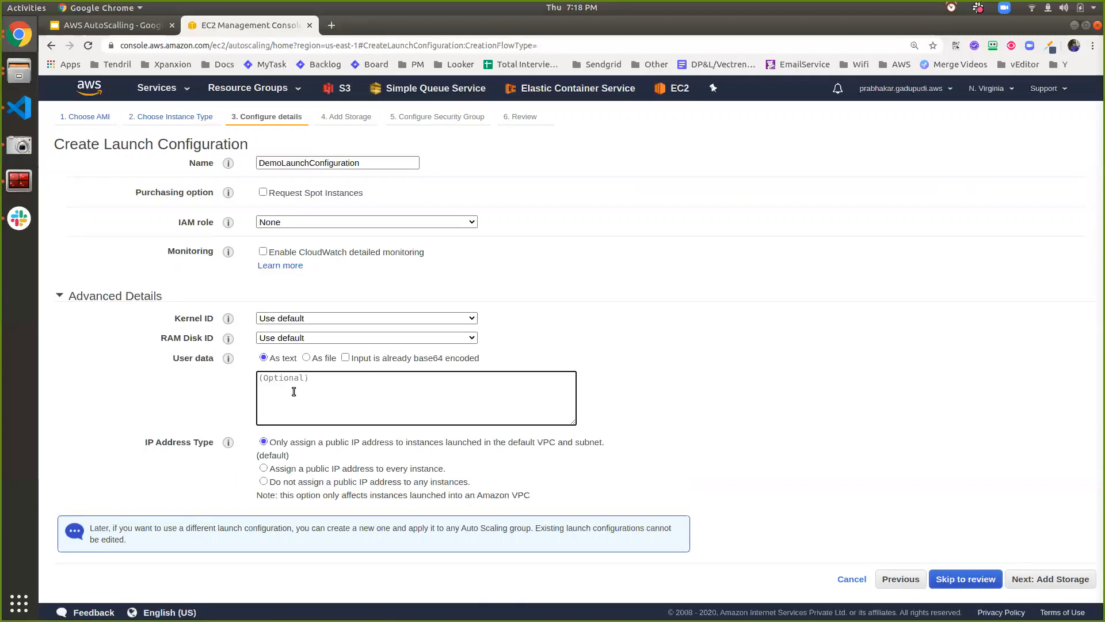
pyautogui.write('service nginx restart')
pyautogui.hotkey('ctrl', 'a')
pyautogui.press('BackSpace')
# Step: Accept the default root storage and assign the existing UbuntuVM security group, checking its inbound rules
pyautogui.click(1036, 581)
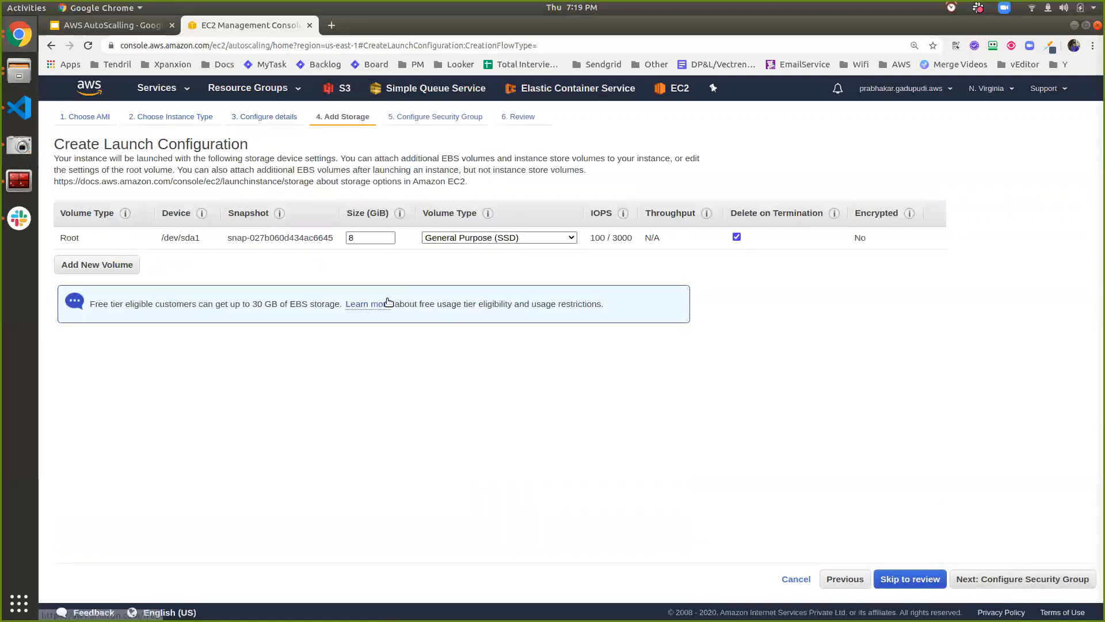
pyautogui.click(1010, 583)
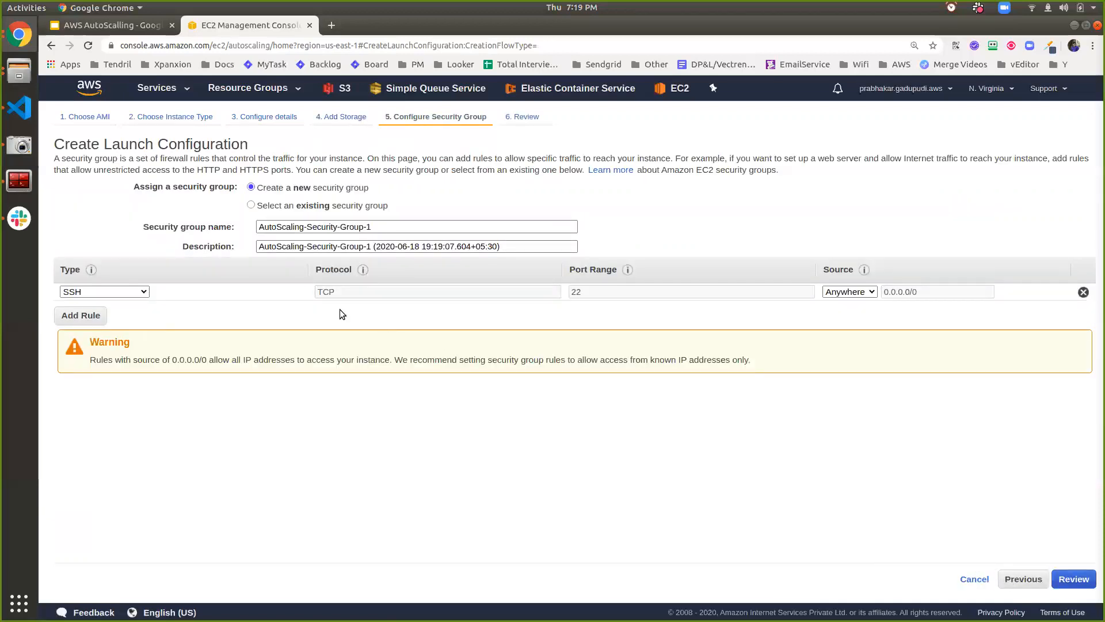
pyautogui.click(308, 207)
pyautogui.click(115, 274)
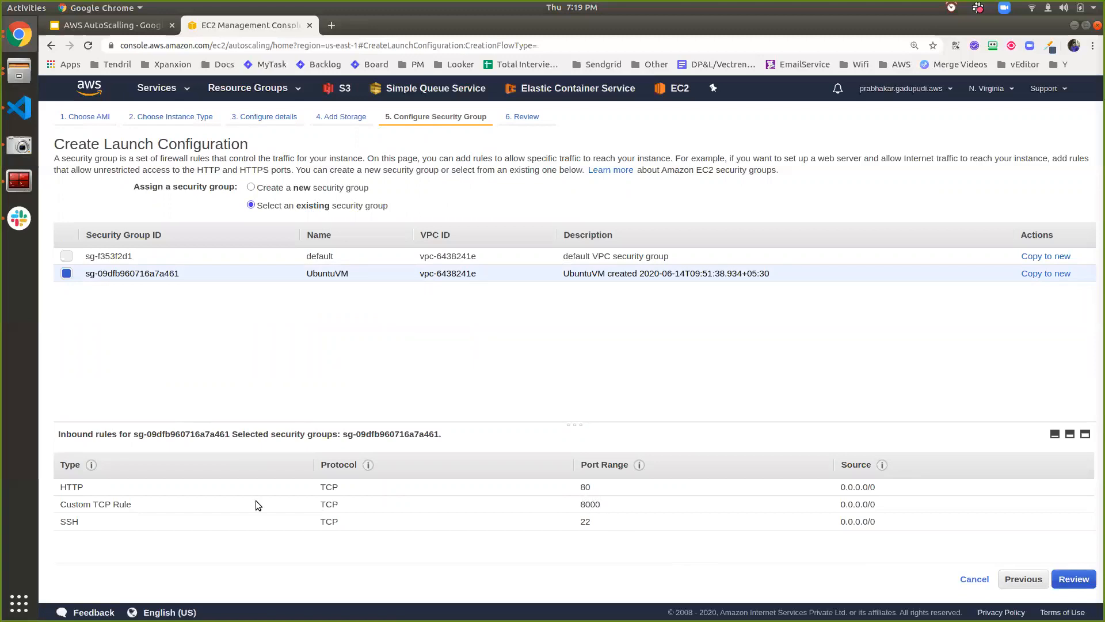
pyautogui.moveTo(128, 507); pyautogui.dragTo(596, 488)
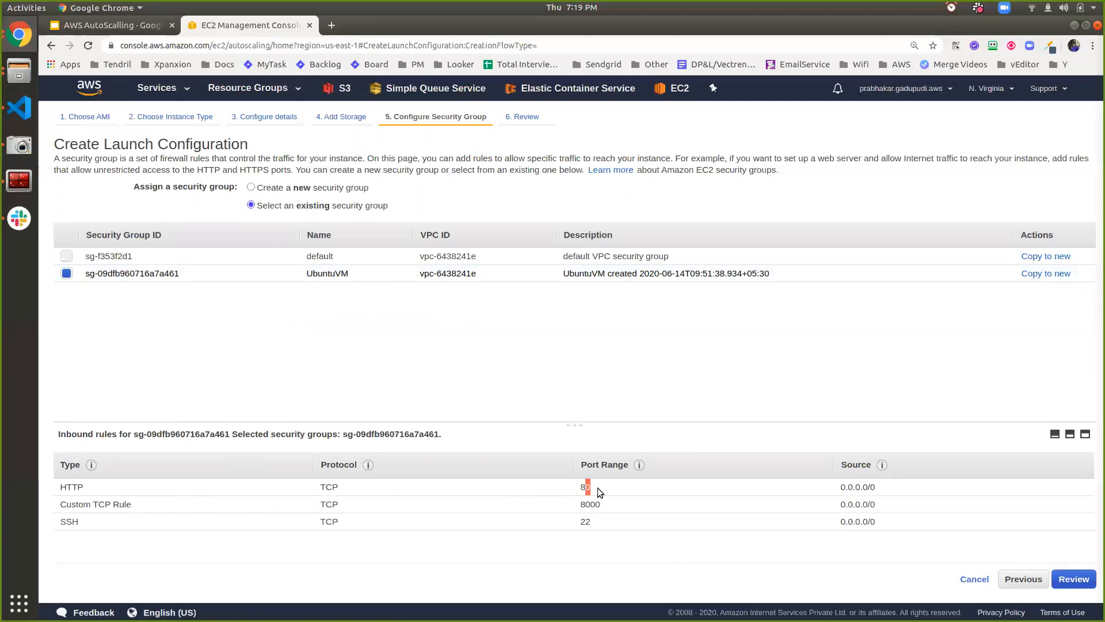
pyautogui.click(771, 491)
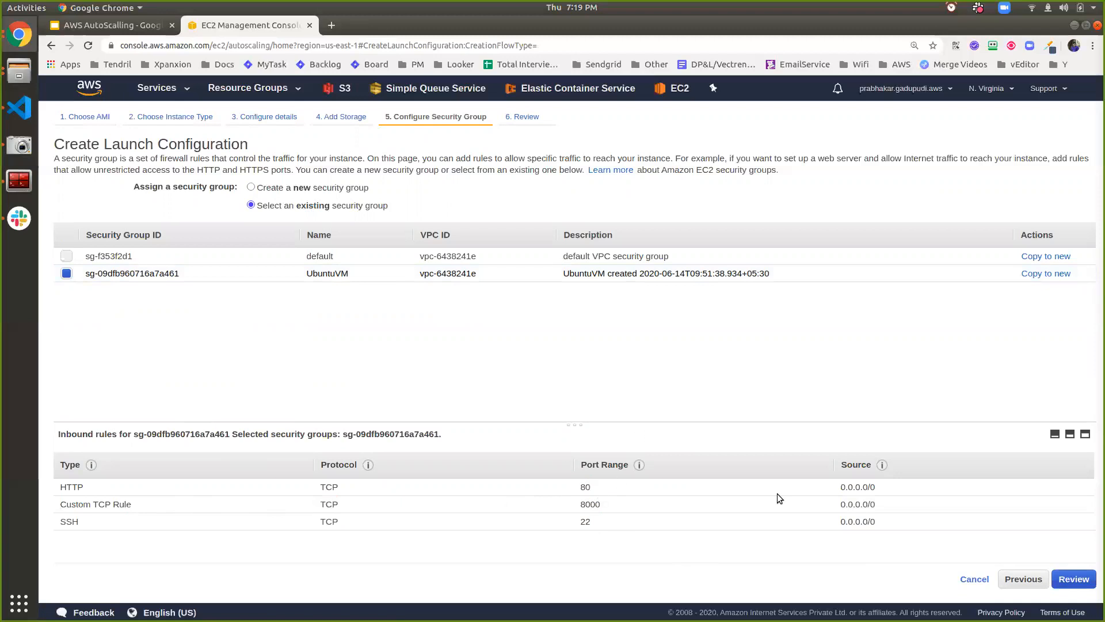
# Step: Review and create the launch configuration with the existing key pair first-vm-keys, acknowledging access to its private key file
pyautogui.click(1074, 579)
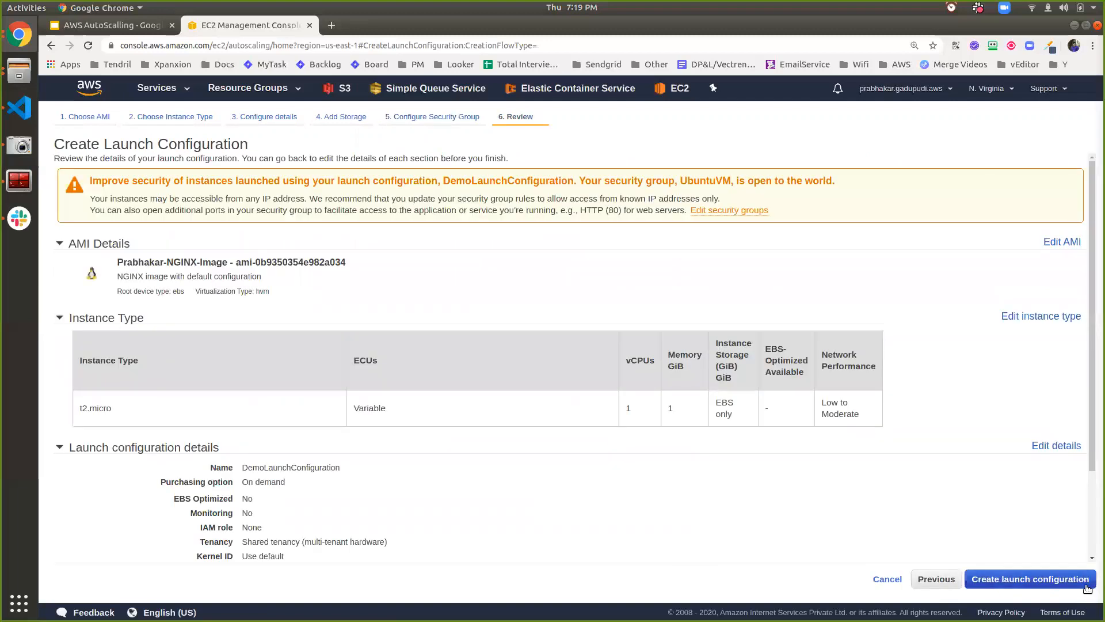
pyautogui.click(1074, 581)
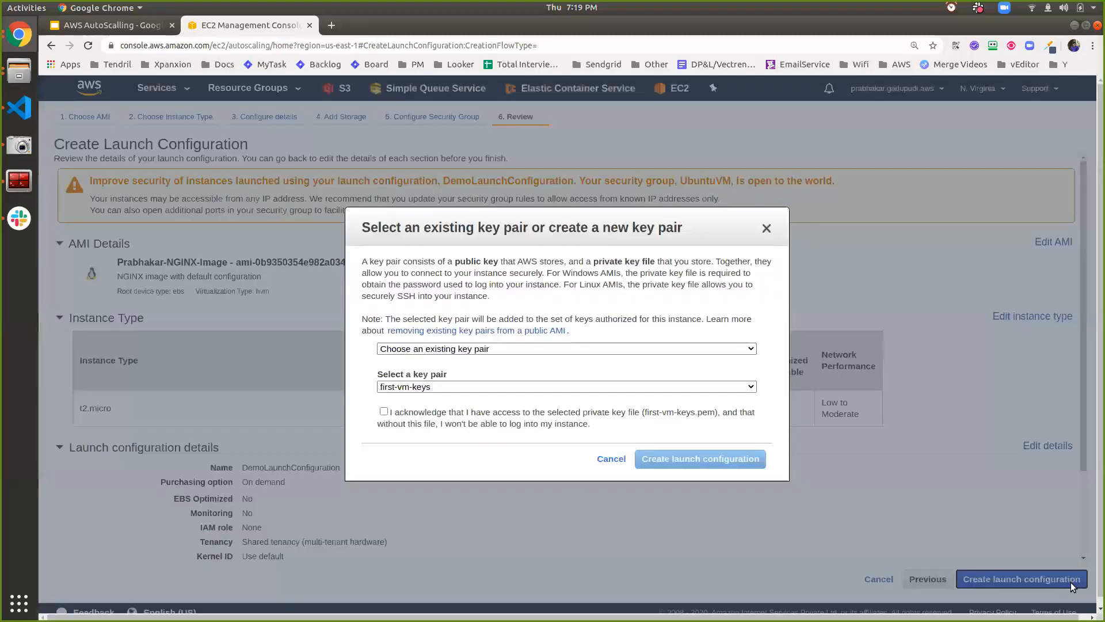
pyautogui.click(384, 411)
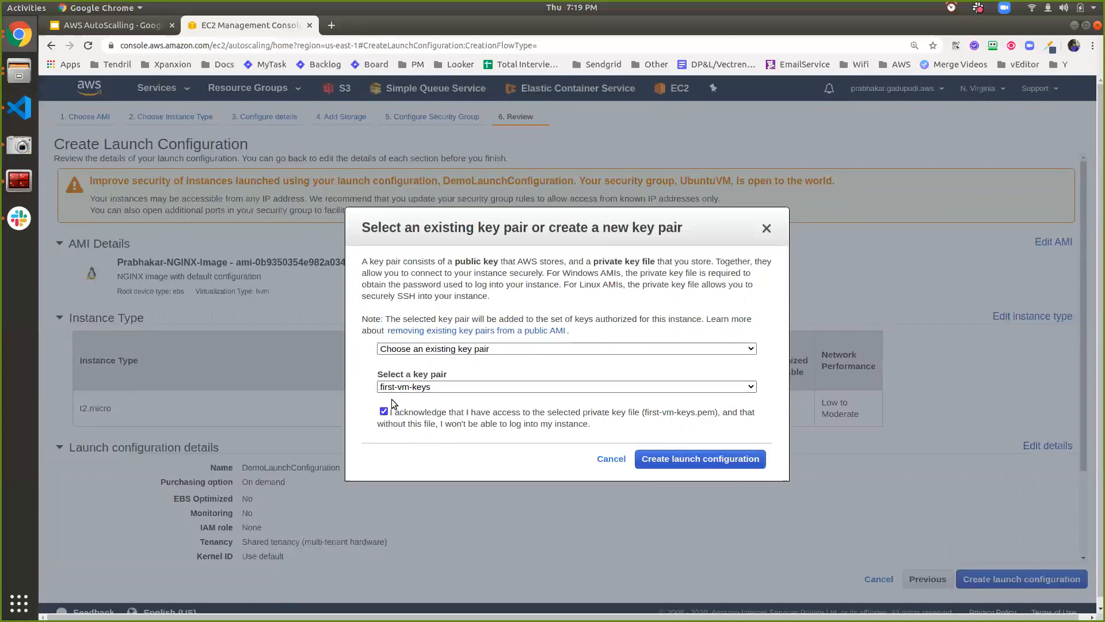
pyautogui.click(707, 462)
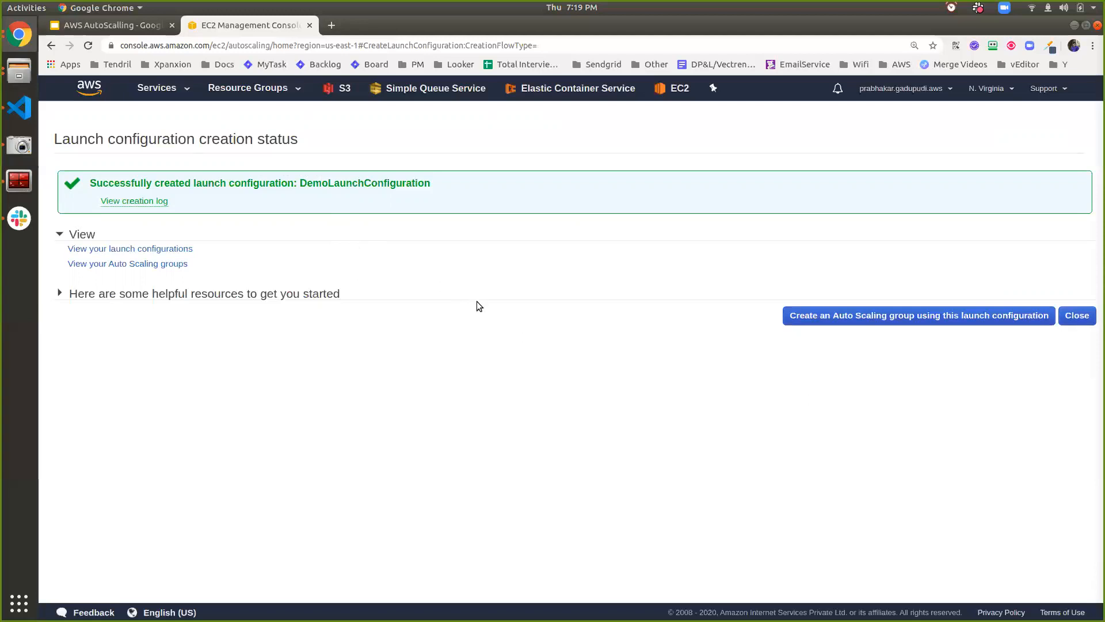
# Step: Start an Auto Scaling group from this launch configuration, named DemoAutoScalling, keeping one starting instance and the default VPC
pyautogui.click(804, 323)
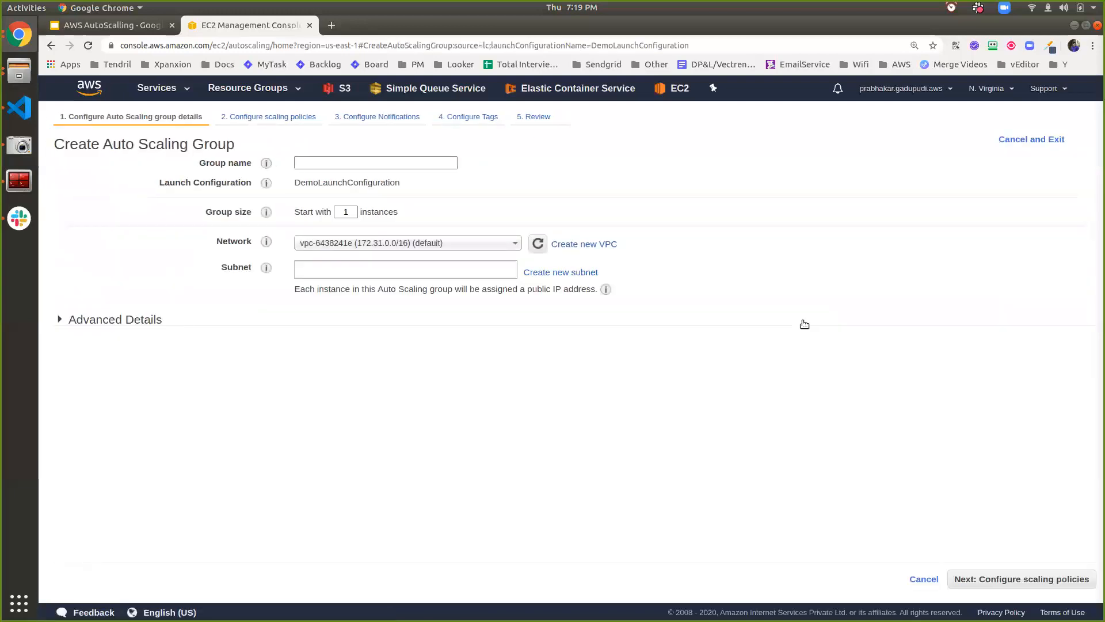
pyautogui.click(310, 162)
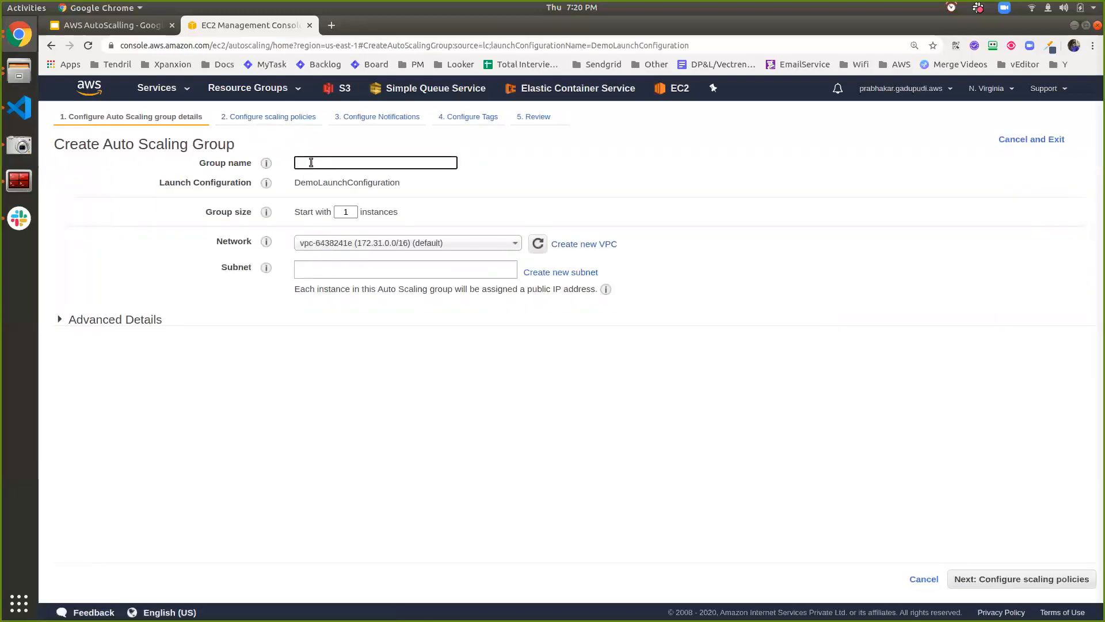
pyautogui.write('DemoAutoScalling')
pyautogui.doubleClick(351, 215)
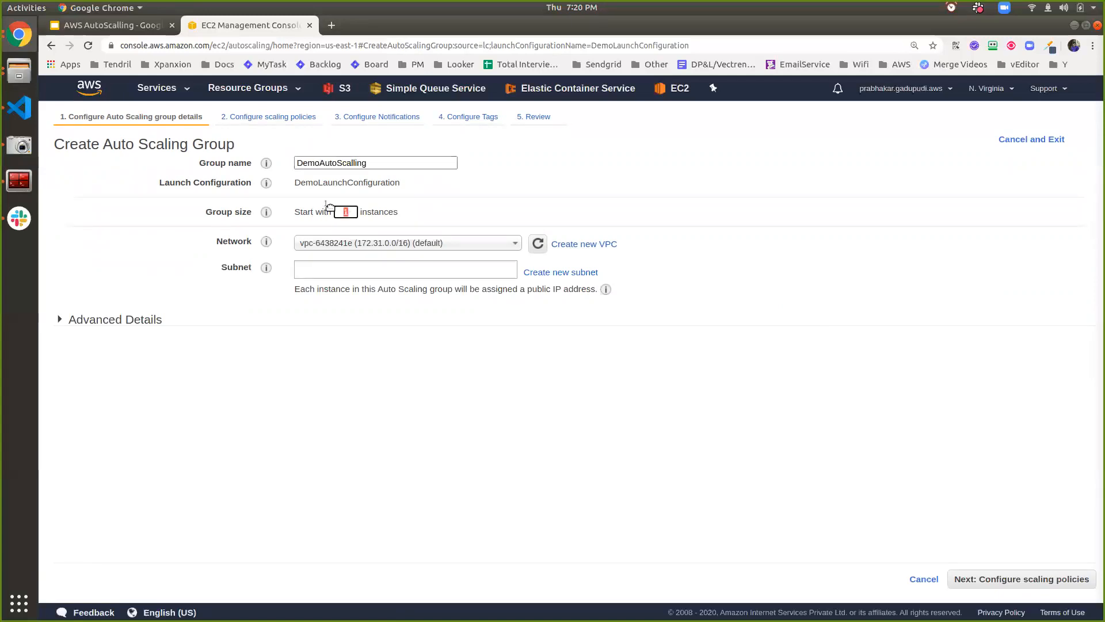
pyautogui.click(330, 243)
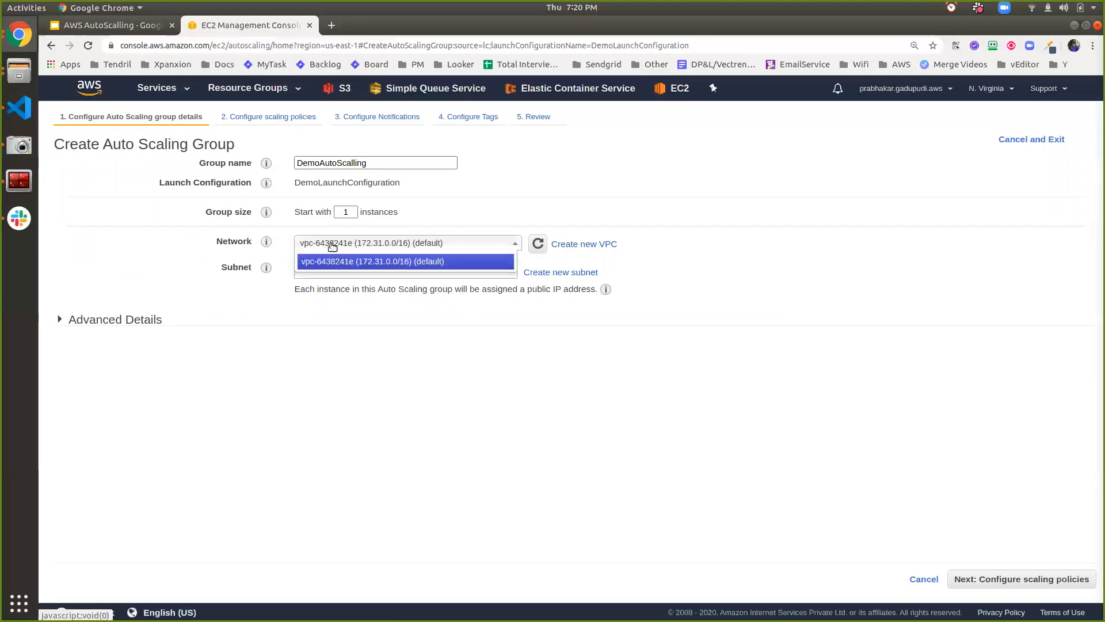
pyautogui.click(333, 246)
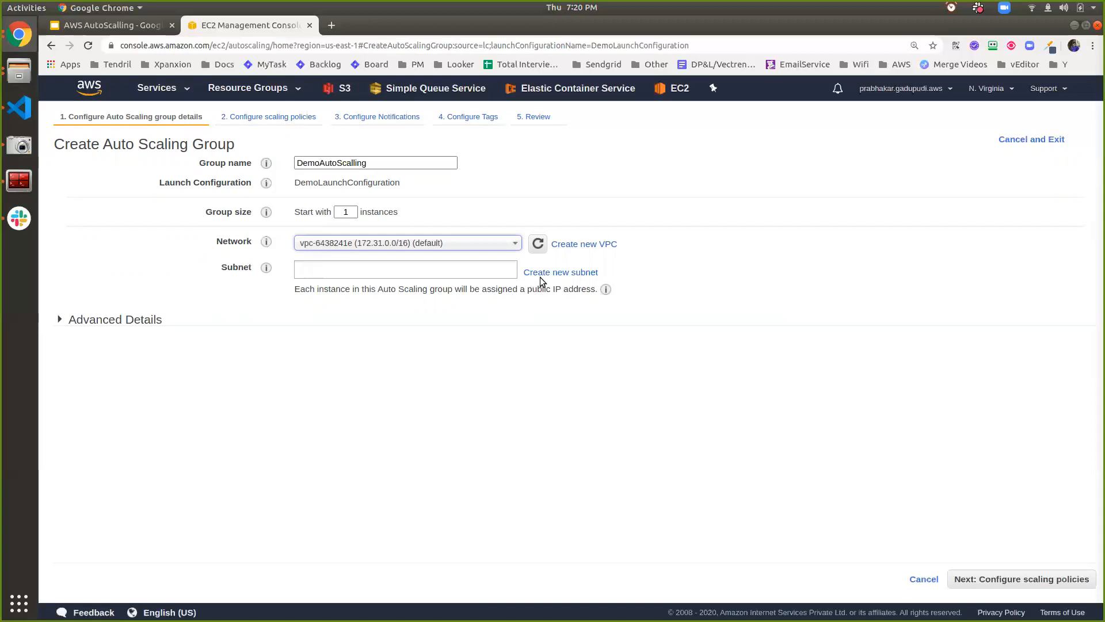
# Step: Add all six default subnets, us-east-1a through us-east-1f, to the Auto Scaling group
pyautogui.click(469, 271)
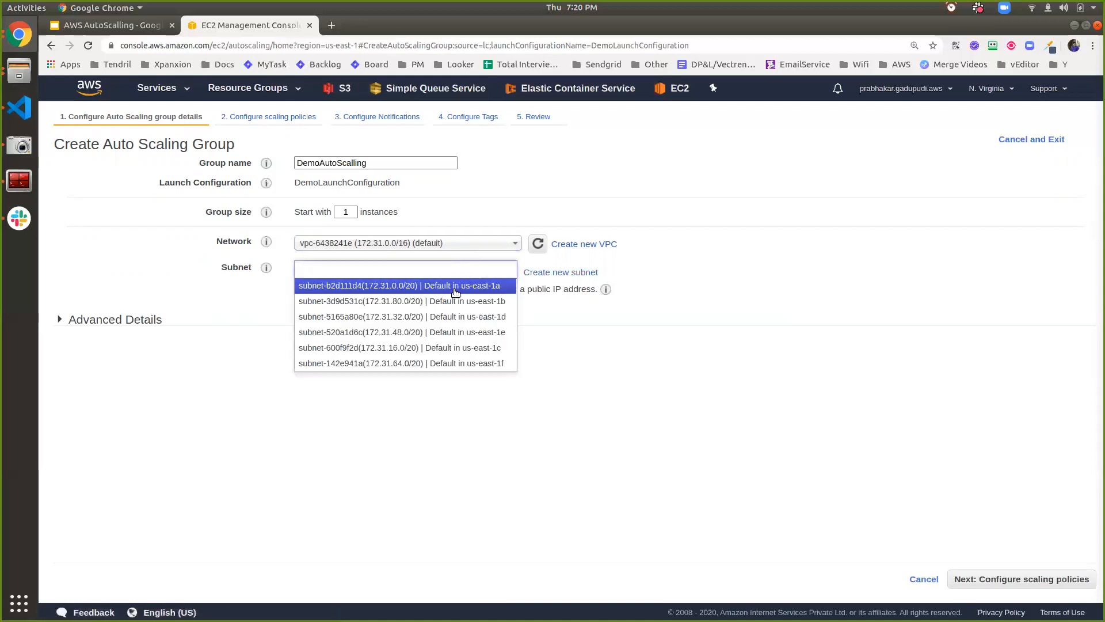
pyautogui.click(455, 286)
pyautogui.click(455, 290)
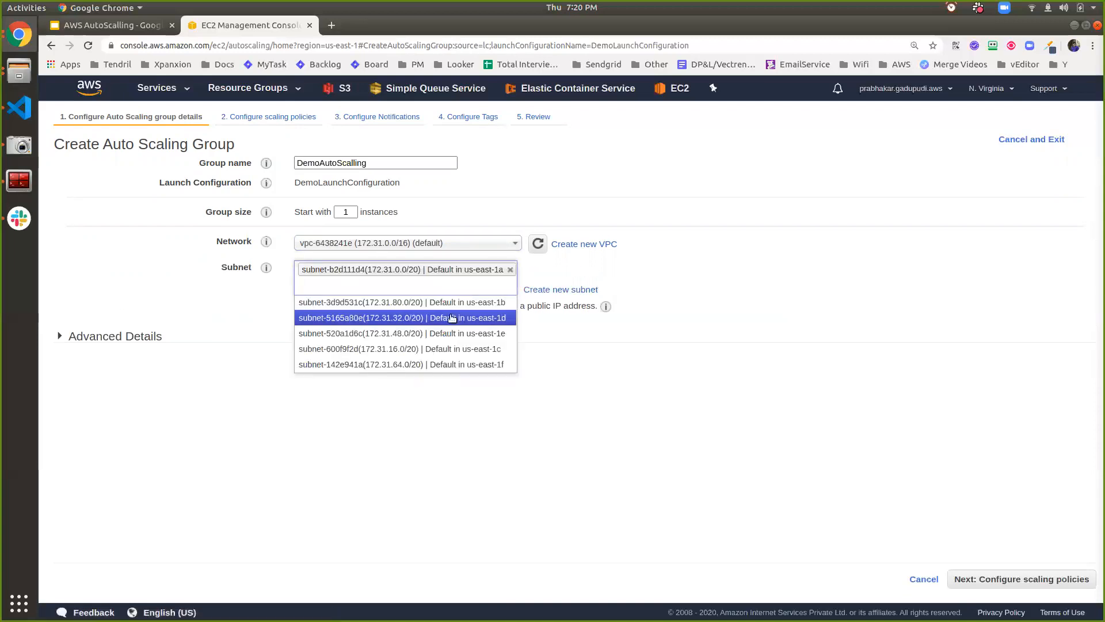
pyautogui.click(456, 295)
pyautogui.click(455, 297)
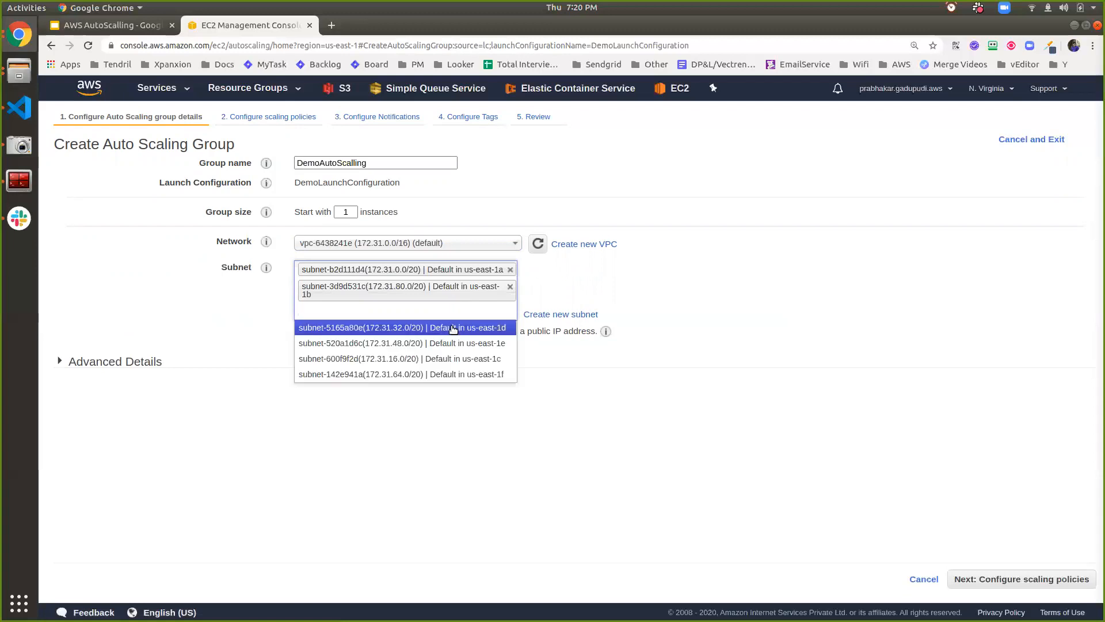
pyautogui.click(454, 326)
pyautogui.click(441, 337)
pyautogui.click(437, 352)
pyautogui.click(433, 351)
pyautogui.click(422, 378)
pyautogui.click(418, 383)
pyautogui.click(417, 403)
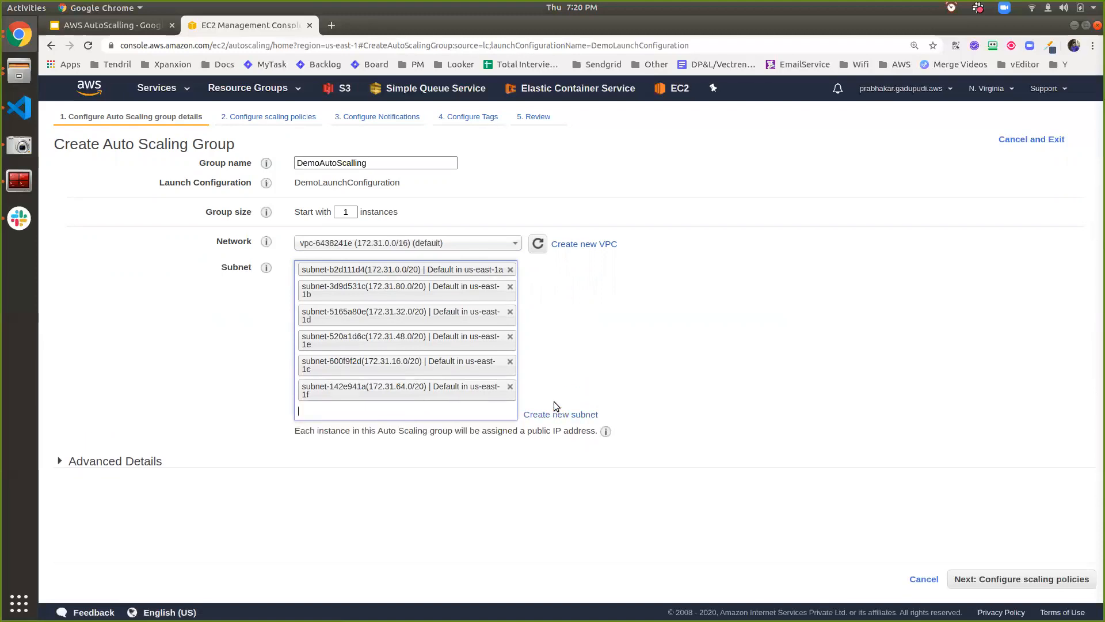
# Step: Set the group's health check grace period to 15 seconds in the advanced details and continue to the scaling policies
pyautogui.click(115, 461)
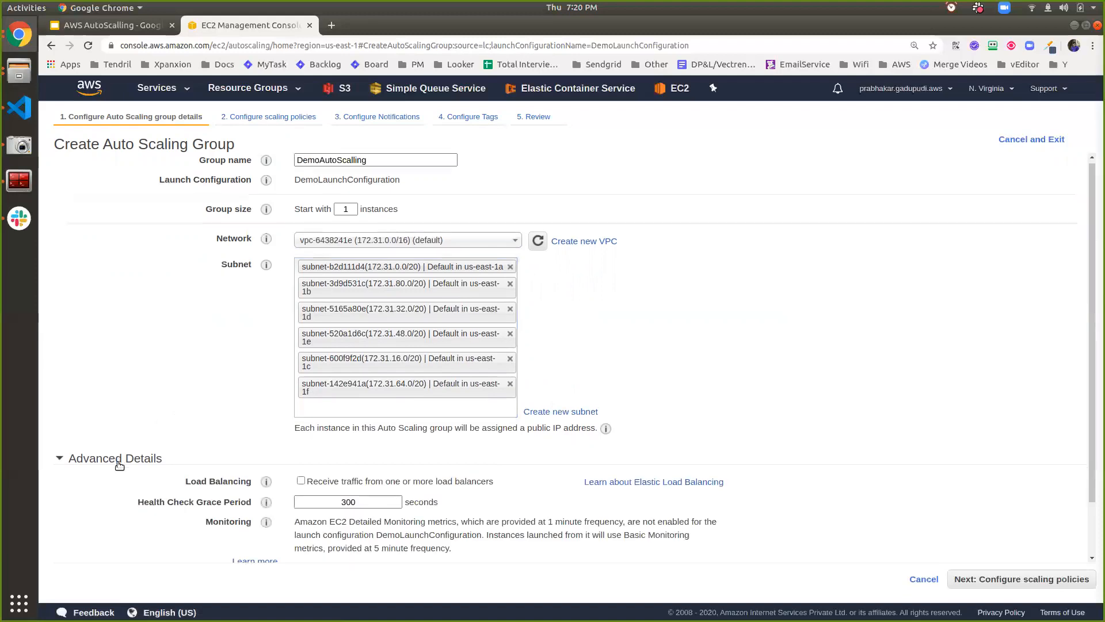
pyautogui.scroll(-2, 121, 465)
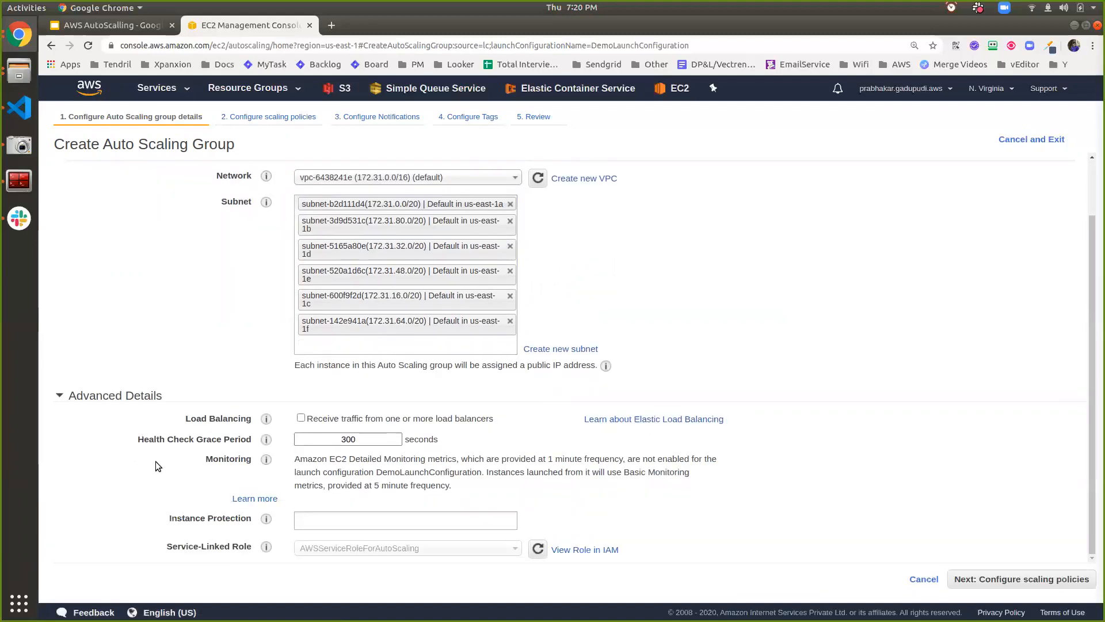
pyautogui.doubleClick(338, 441)
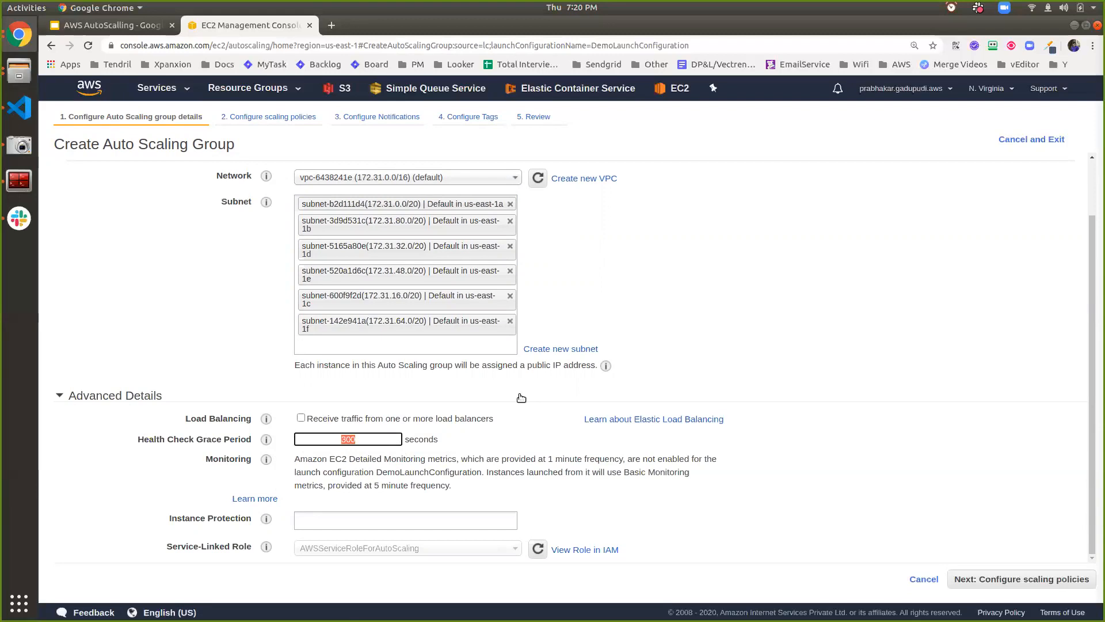
pyautogui.write('15')
pyautogui.click(981, 581)
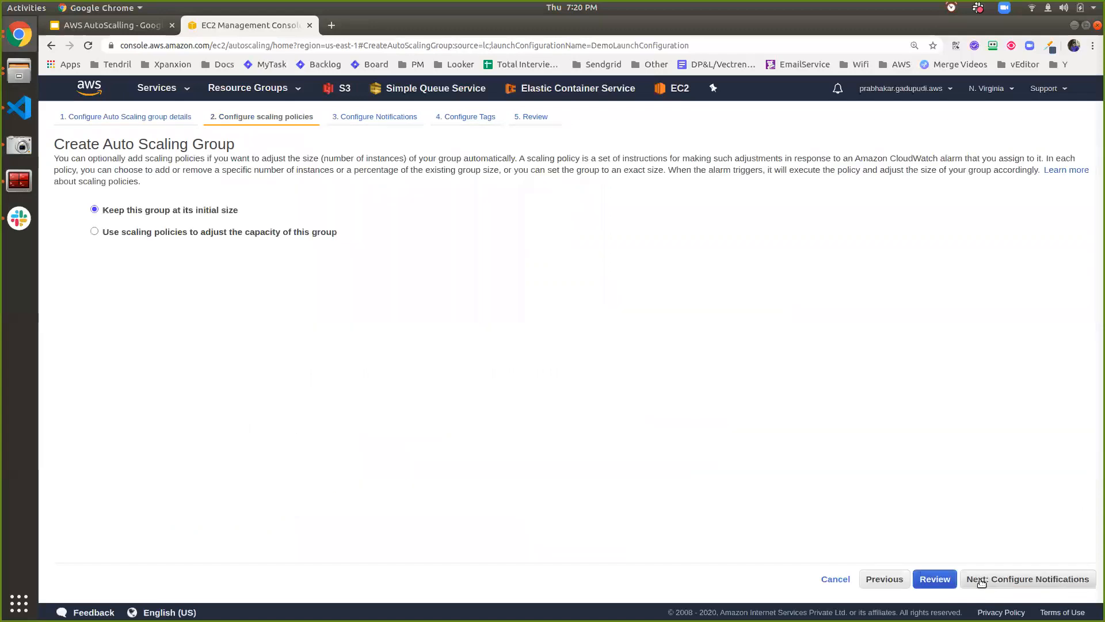
# Step: Use scaling policies to adjust the group's capacity, scaling between 2 and 4 instances
pyautogui.click(121, 233)
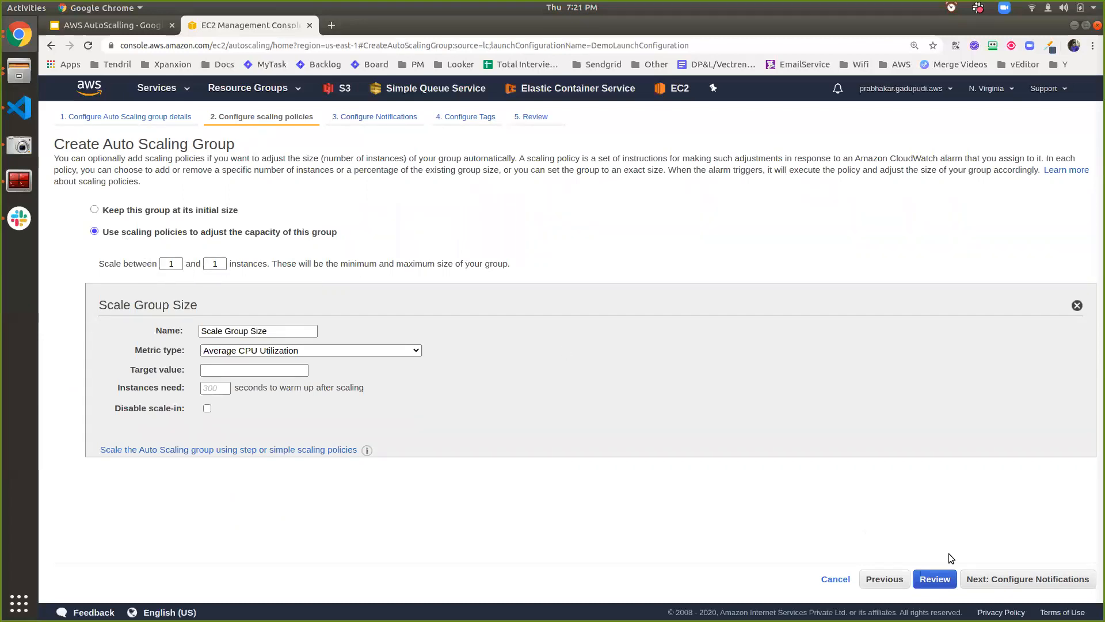
pyautogui.click(973, 579)
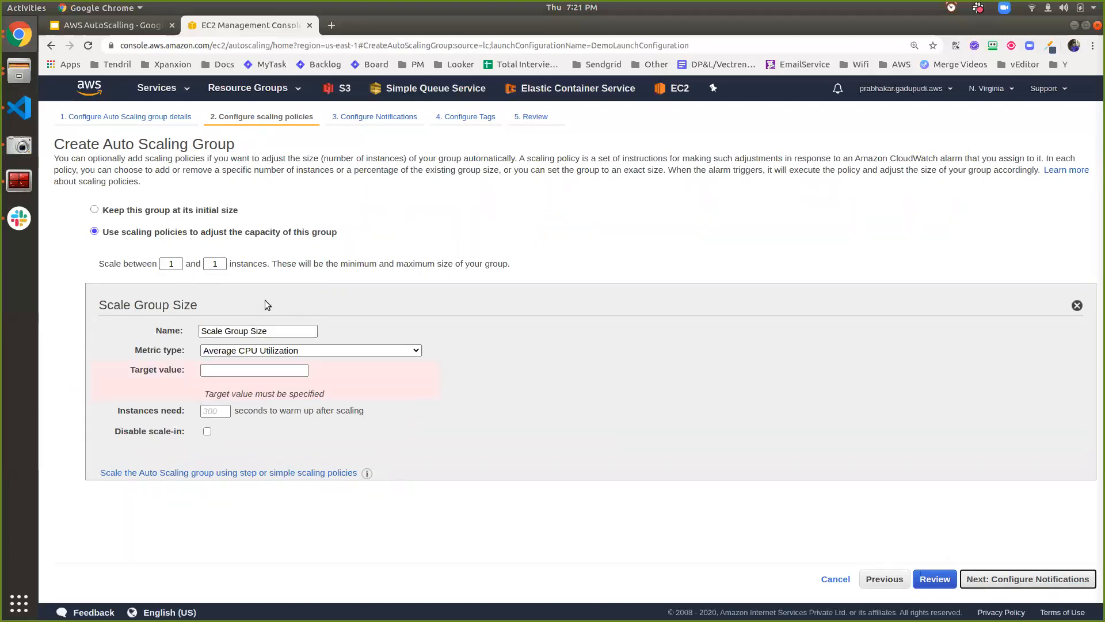
pyautogui.doubleClick(174, 266)
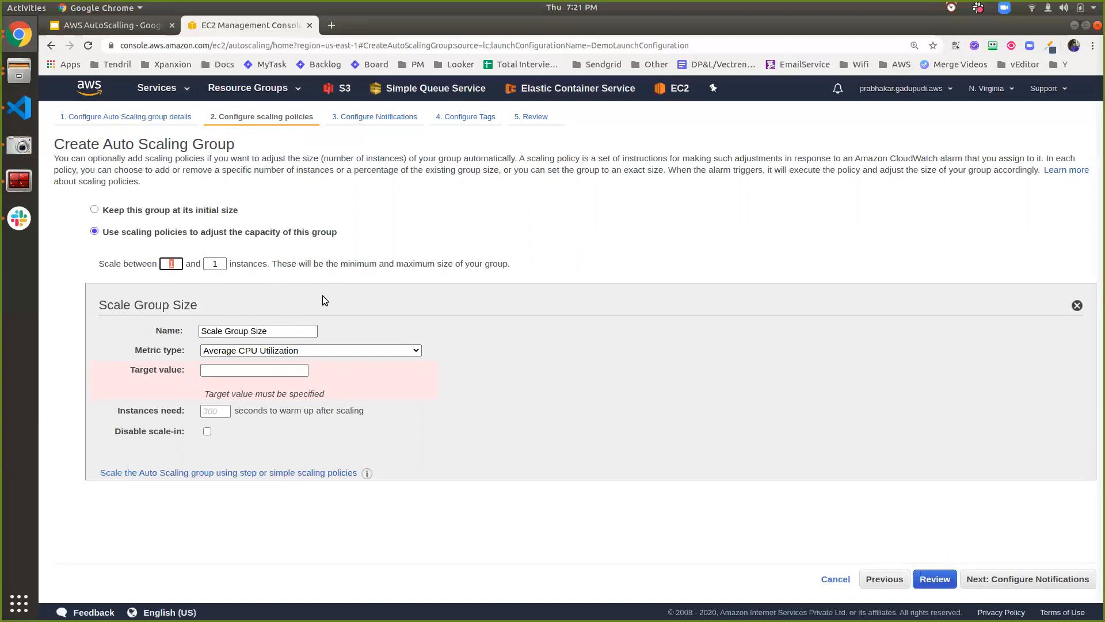
pyautogui.write('2')
pyautogui.doubleClick(221, 263)
pyautogui.write('4')
# Step: Configure the scaling policy on Average CPU Utilization with target value 1 and a 2-second instance warm-up
pyautogui.click(243, 332)
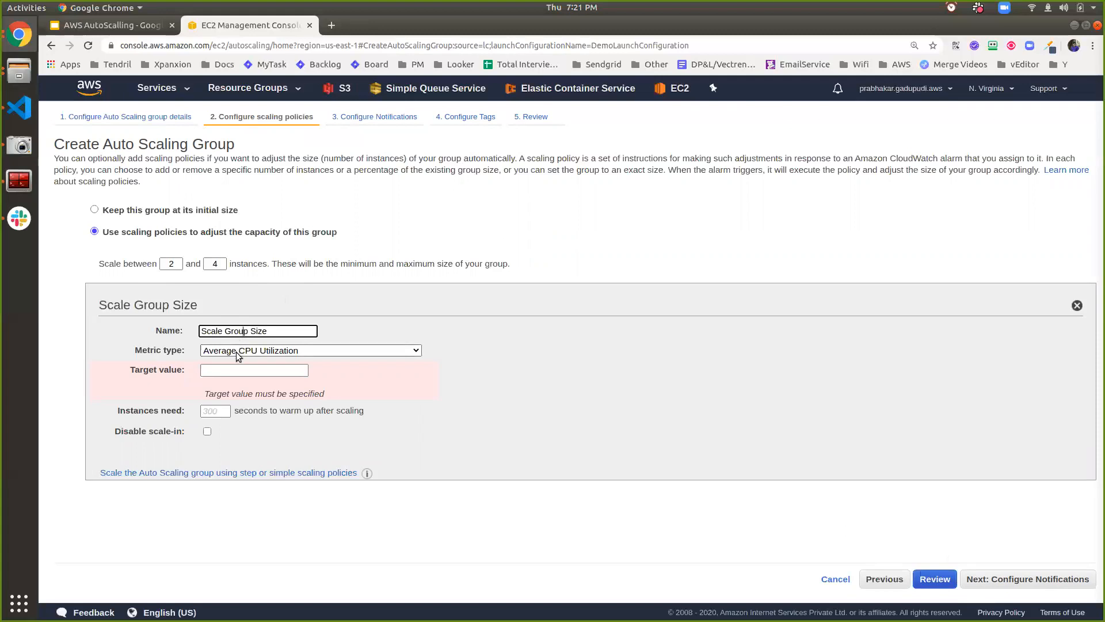
pyautogui.click(238, 351)
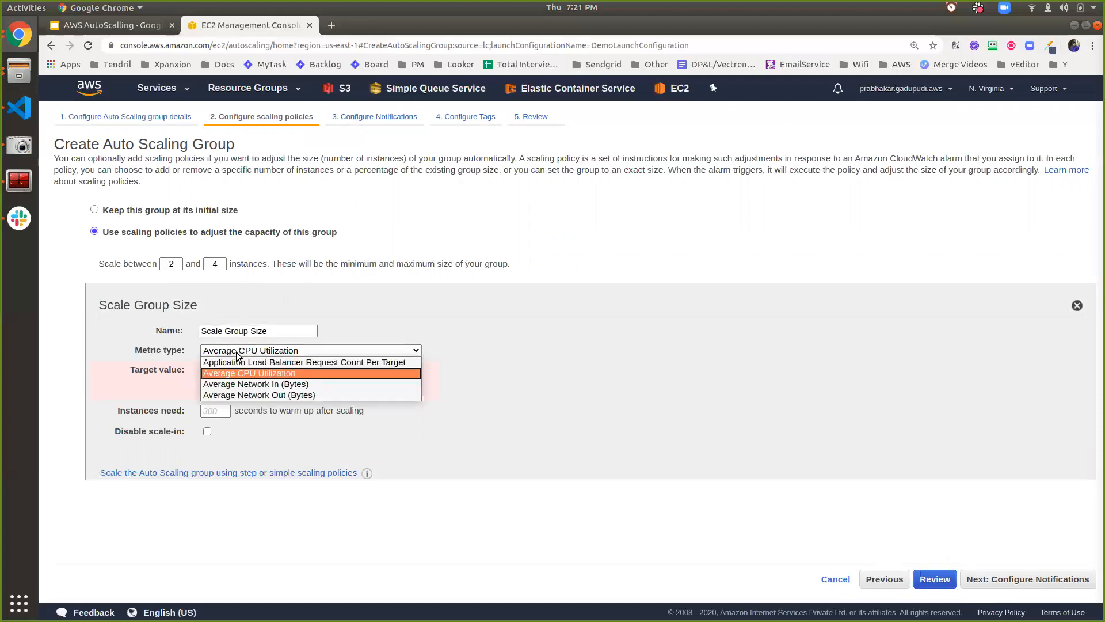
pyautogui.click(236, 352)
pyautogui.click(238, 370)
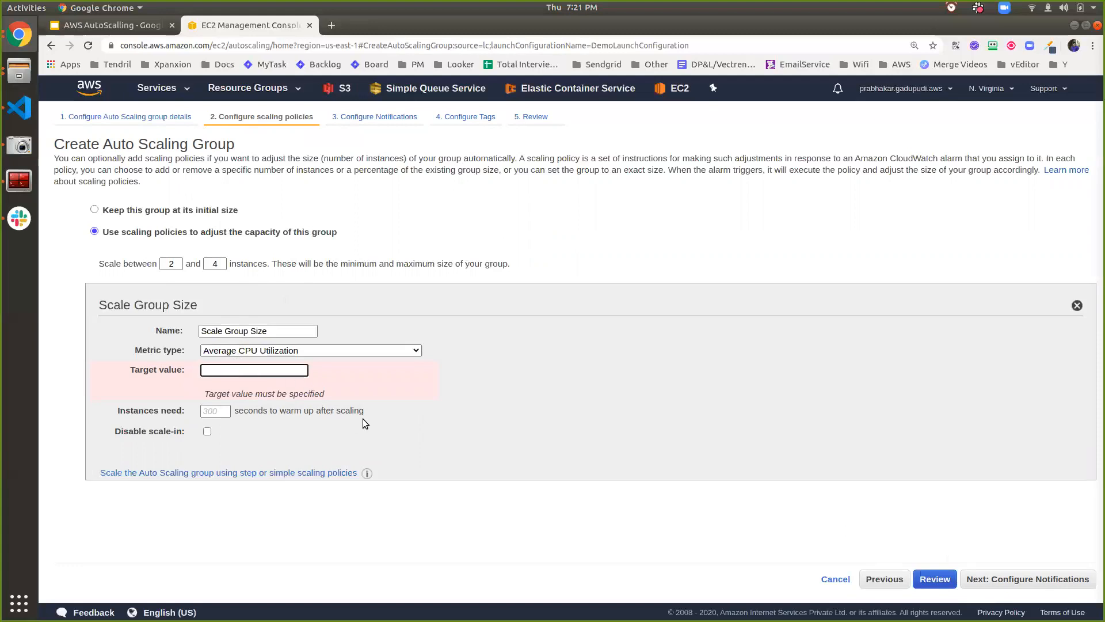
pyautogui.write('1')
pyautogui.click(383, 416)
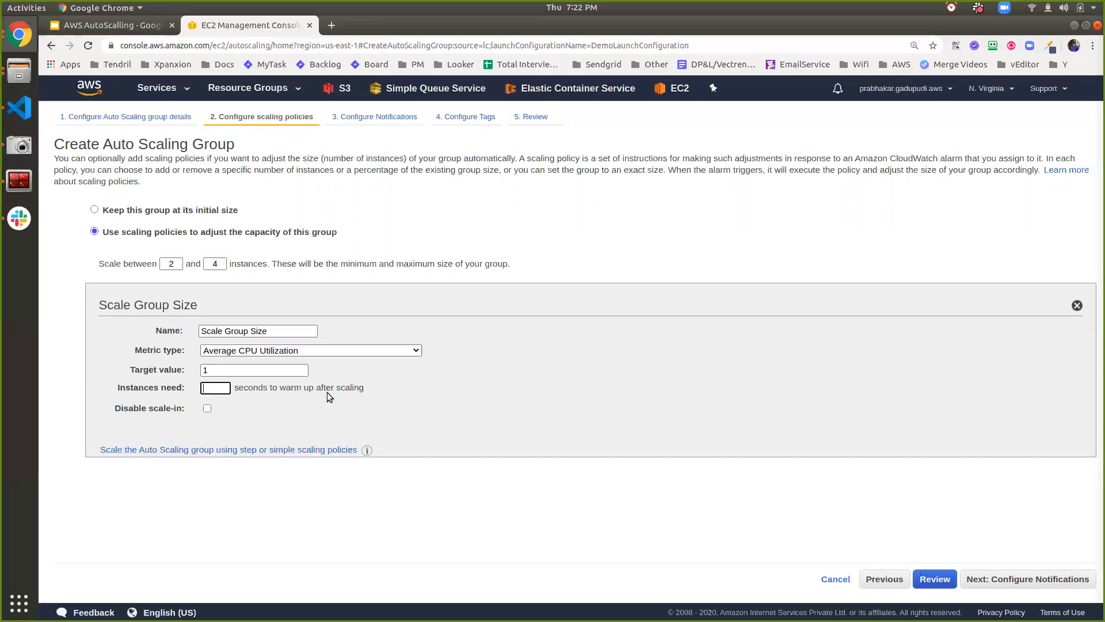
pyautogui.write('2')
pyautogui.click(1034, 584)
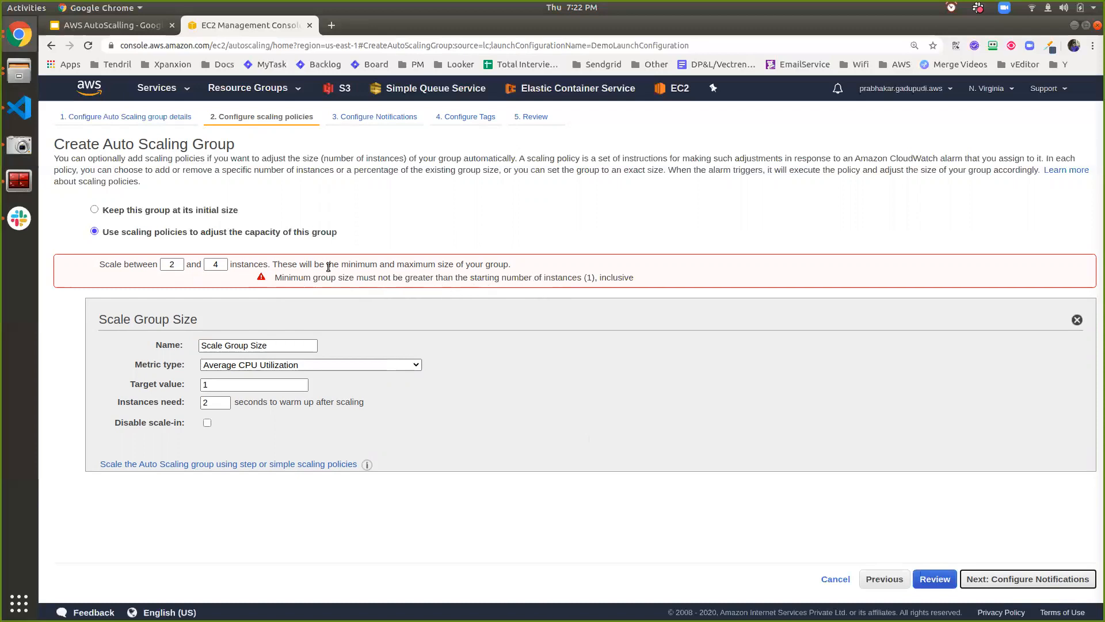
# Step: Set the minimum group size to 1 instance and continue to the notifications configuration
pyautogui.doubleClick(172, 264)
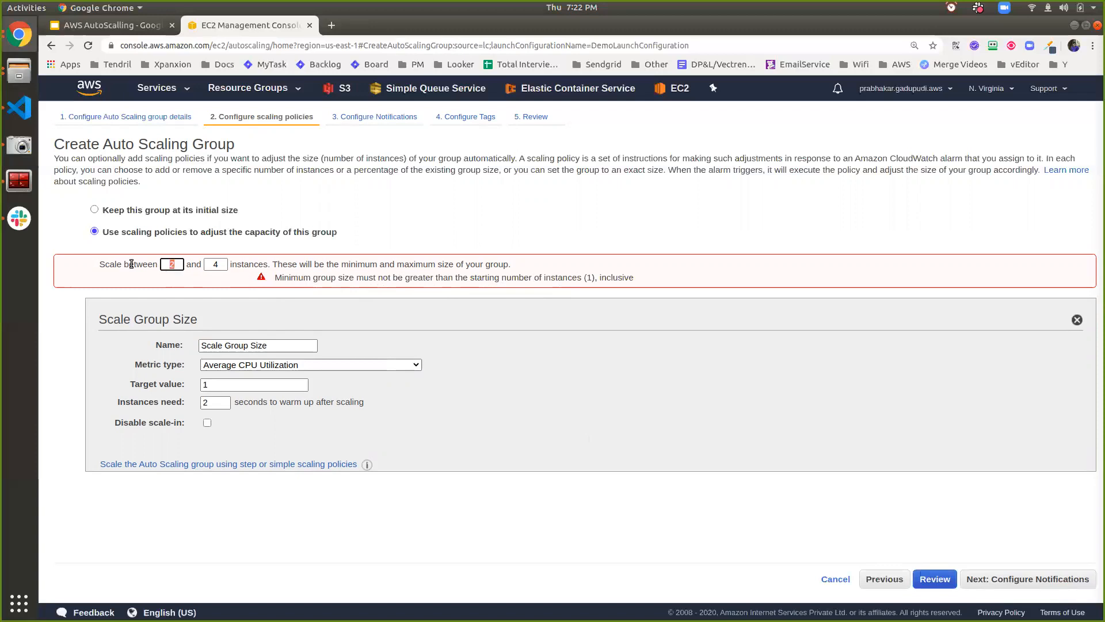
pyautogui.click(715, 392)
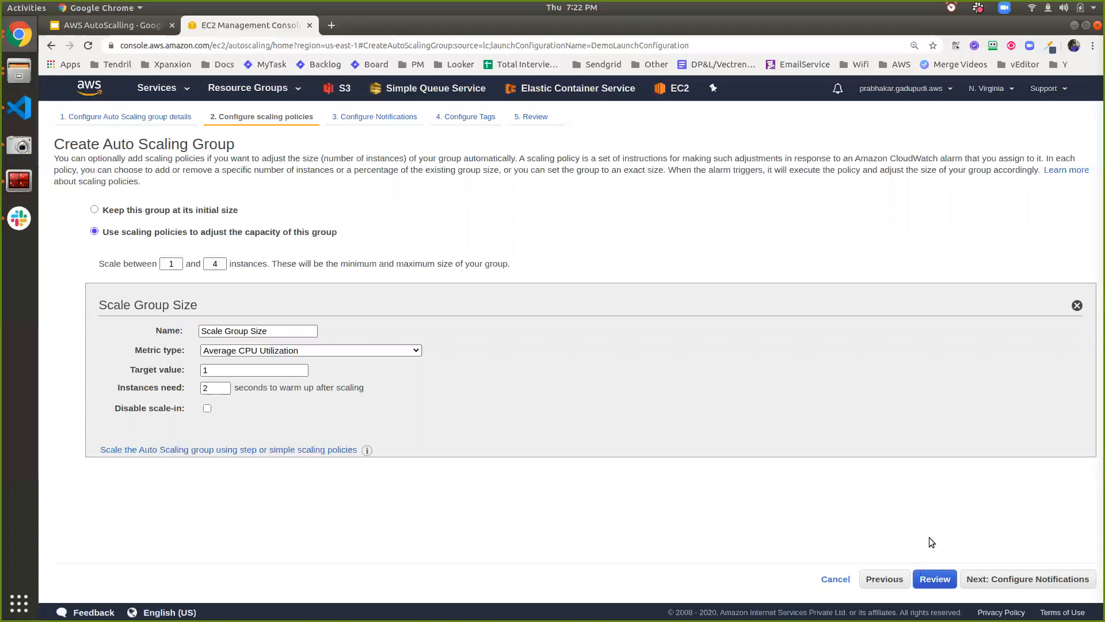
pyautogui.click(968, 579)
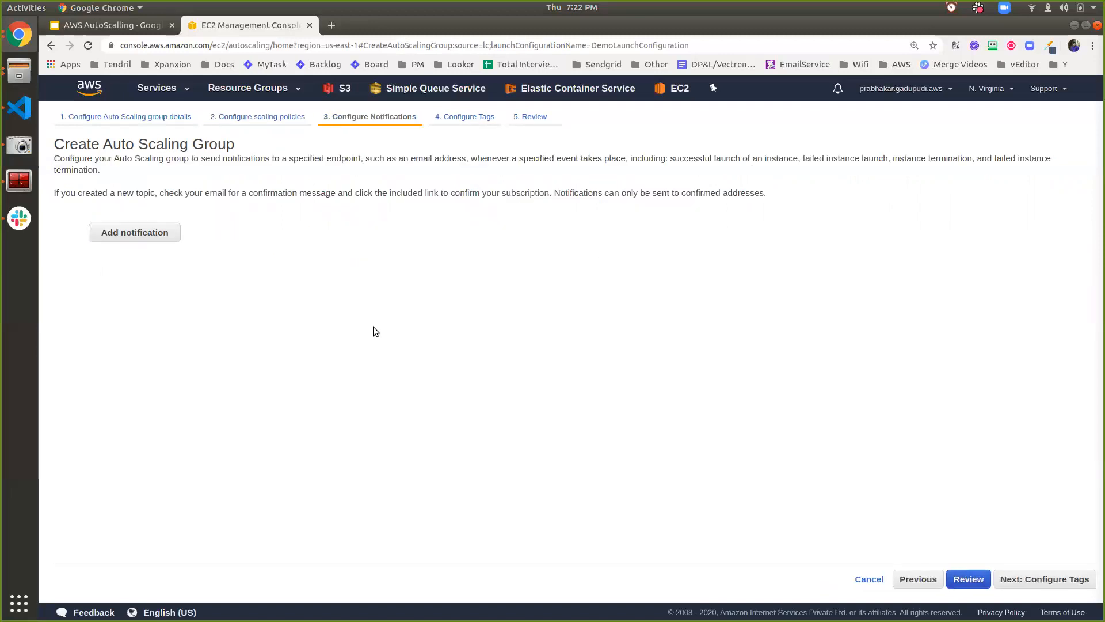
# Step: Leave notifications and tags empty, review the settings and create the Auto Scaling group
pyautogui.click(152, 232)
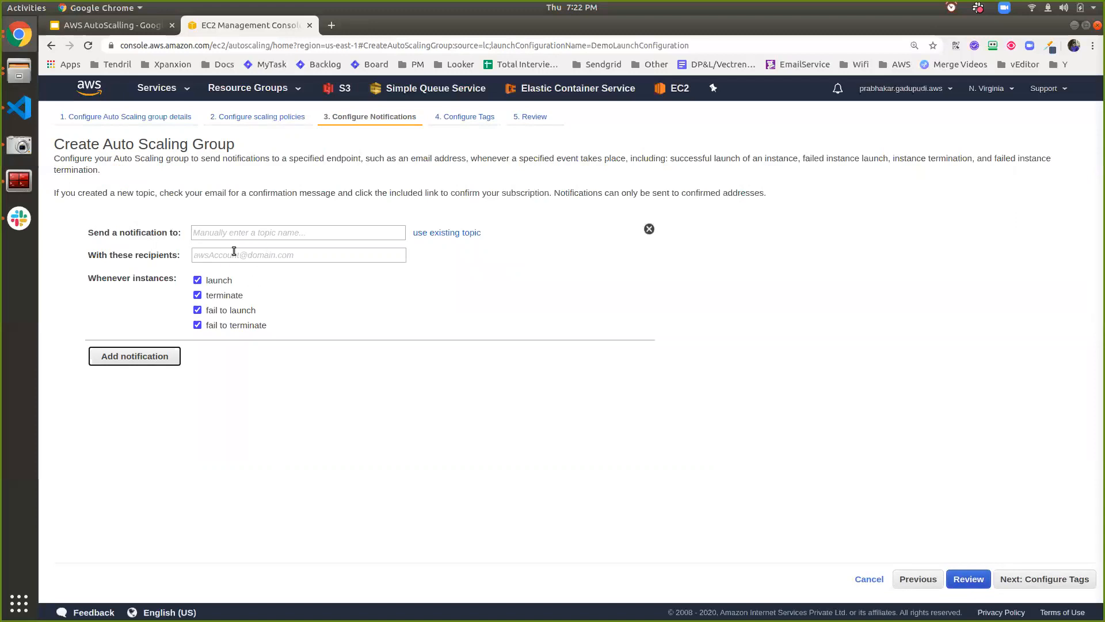
pyautogui.click(649, 229)
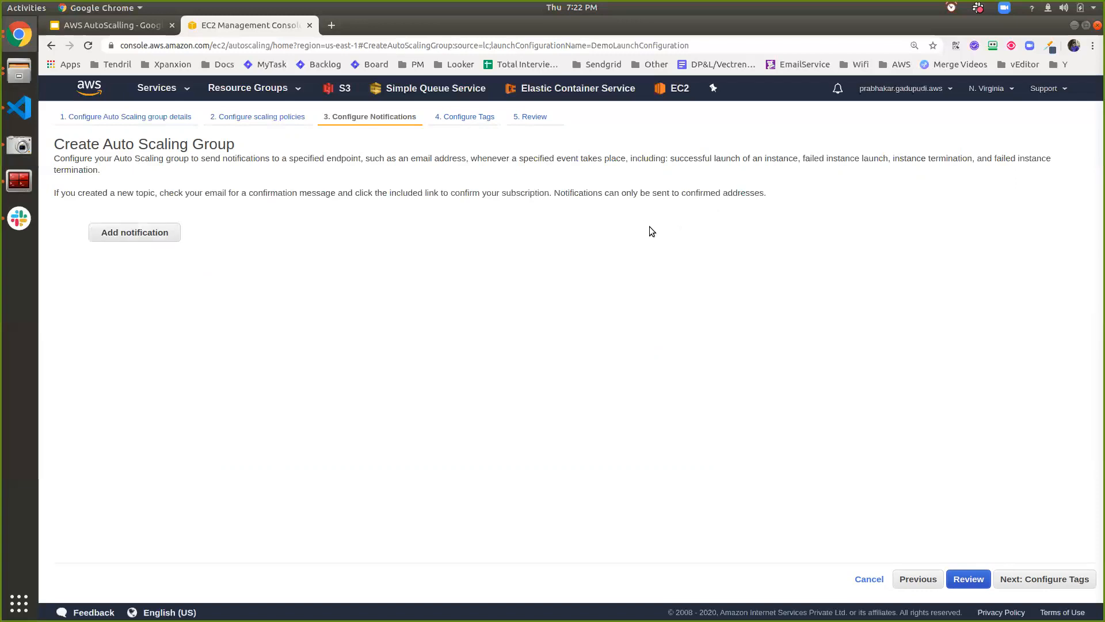
pyautogui.click(1047, 582)
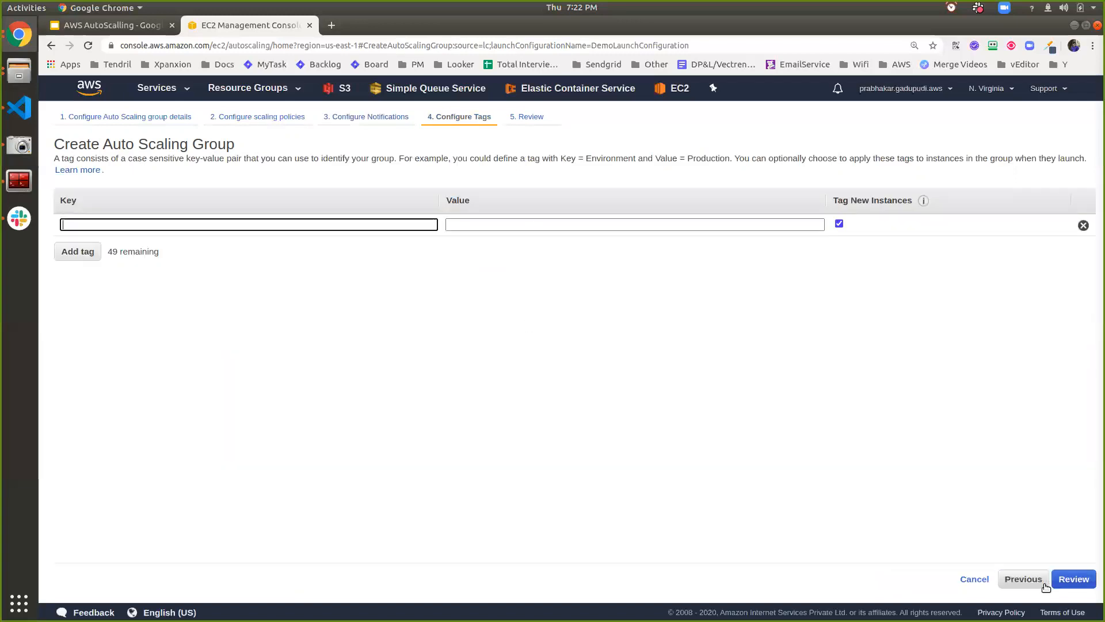
pyautogui.click(1074, 580)
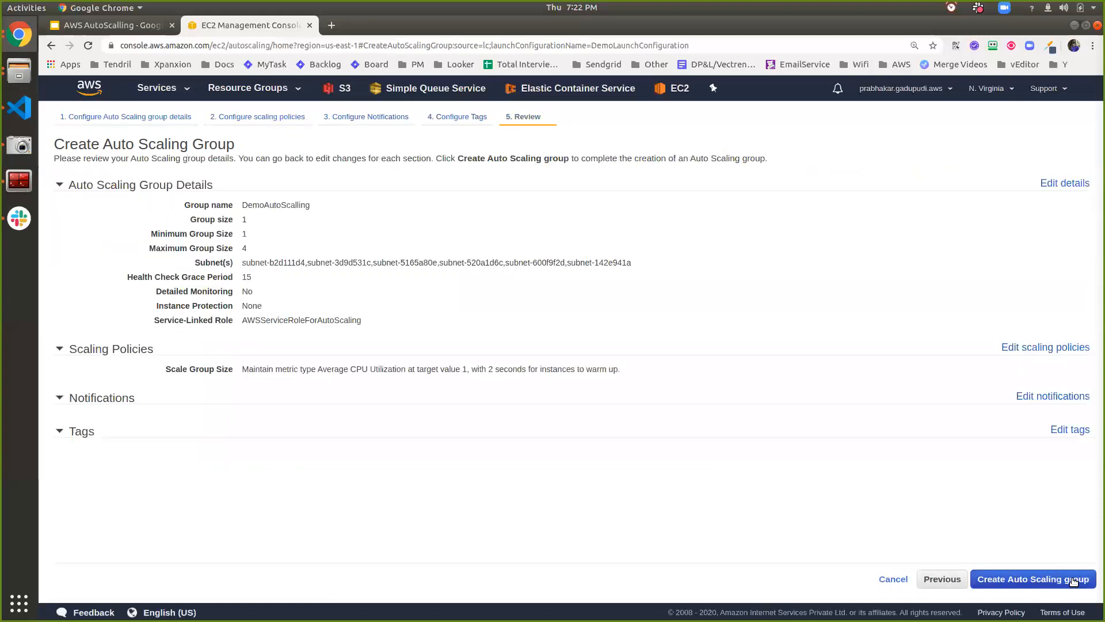
pyautogui.click(1039, 585)
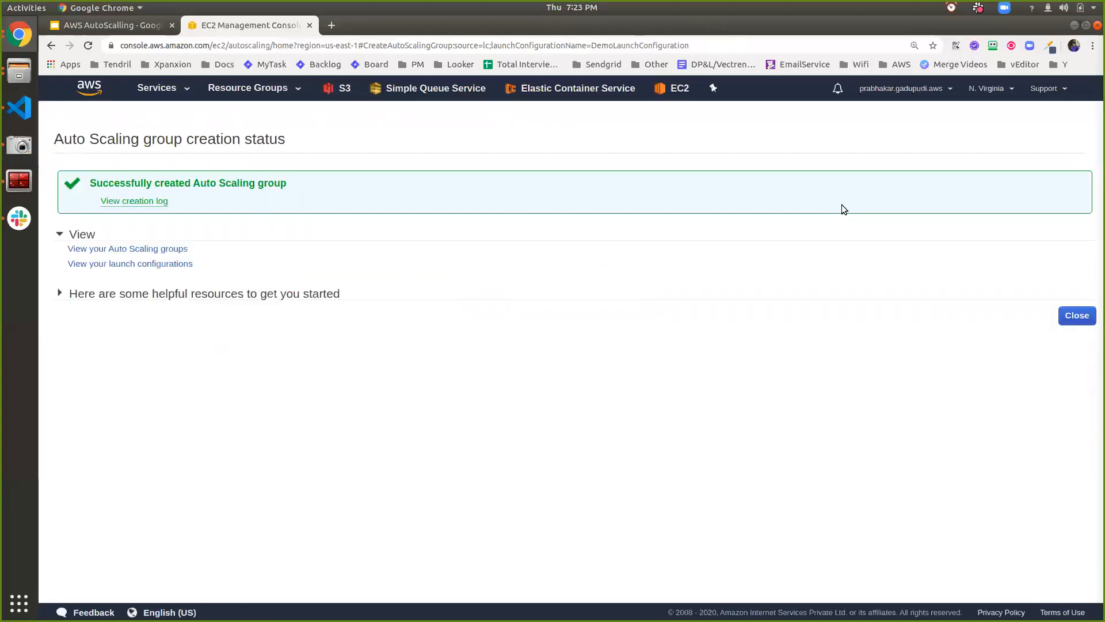
# Step: Close the creation status and view the instances belonging to the DemoAutoScalling group
pyautogui.click(1067, 315)
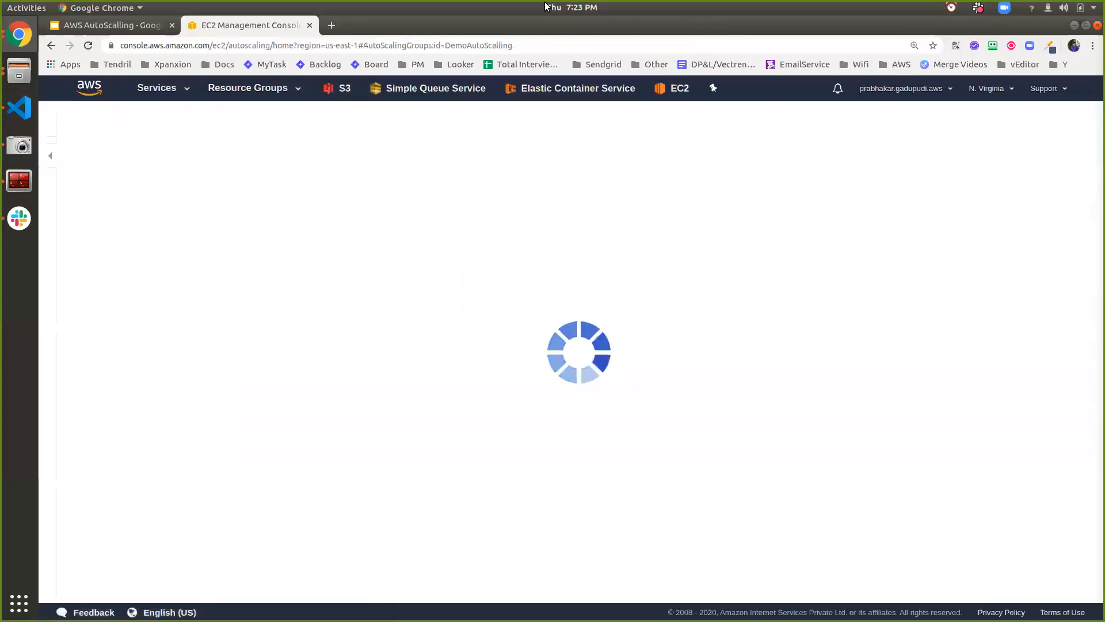
pyautogui.click(716, 32)
pyautogui.click(740, 84)
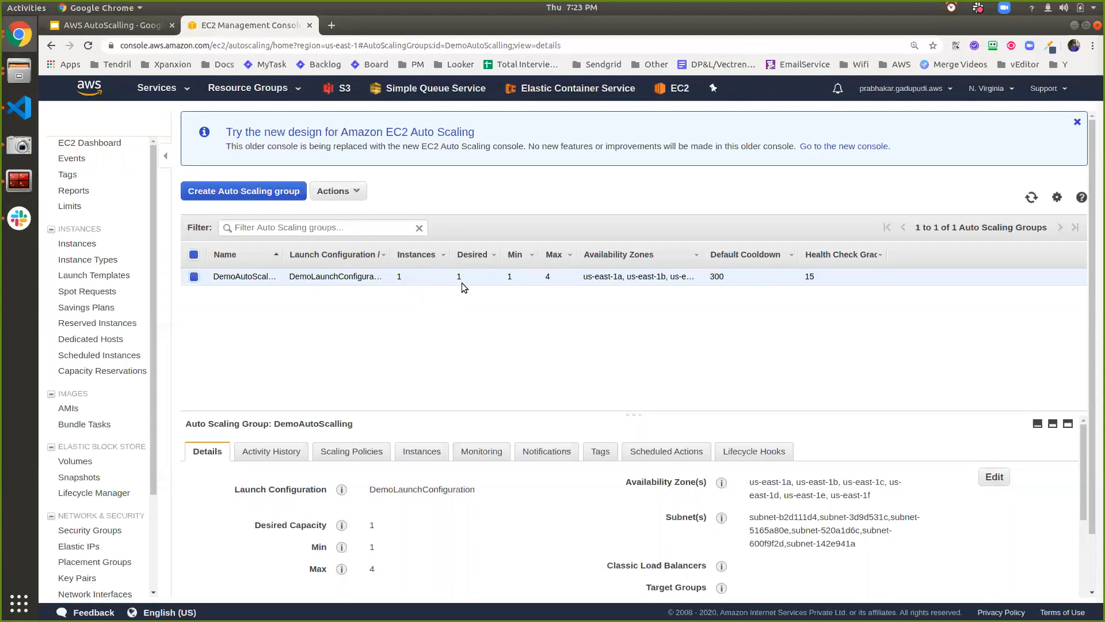
pyautogui.click(424, 460)
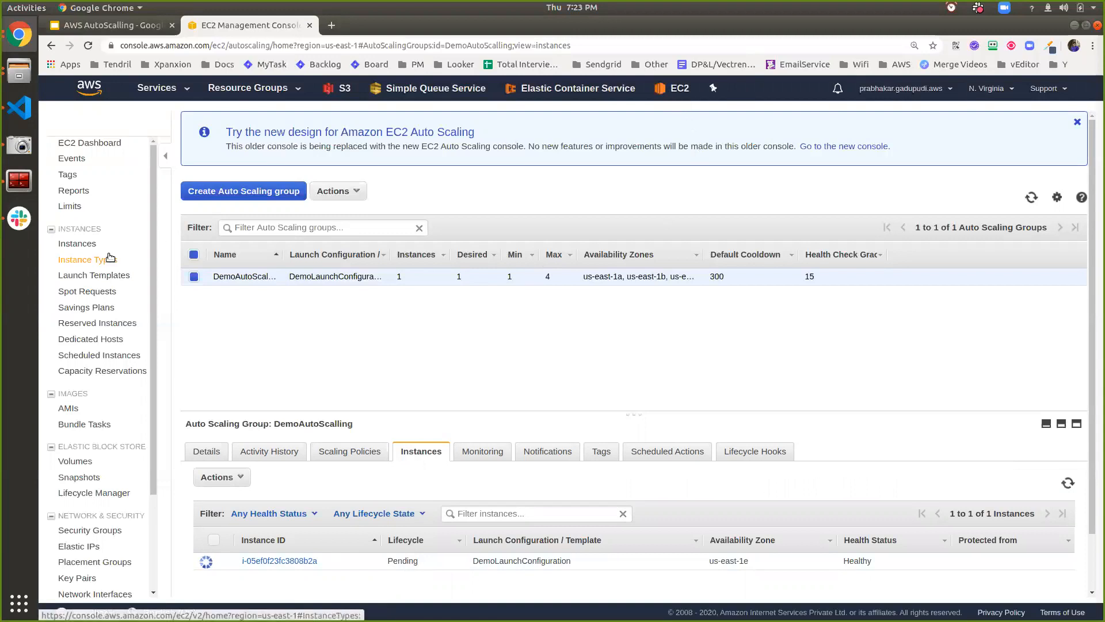
# Step: Open the EC2 instances list in a new tab, copy the running instance's public DNS and load it in another tab to check the NGINX page
pyautogui.middleClick(91, 244)
pyautogui.click(348, 25)
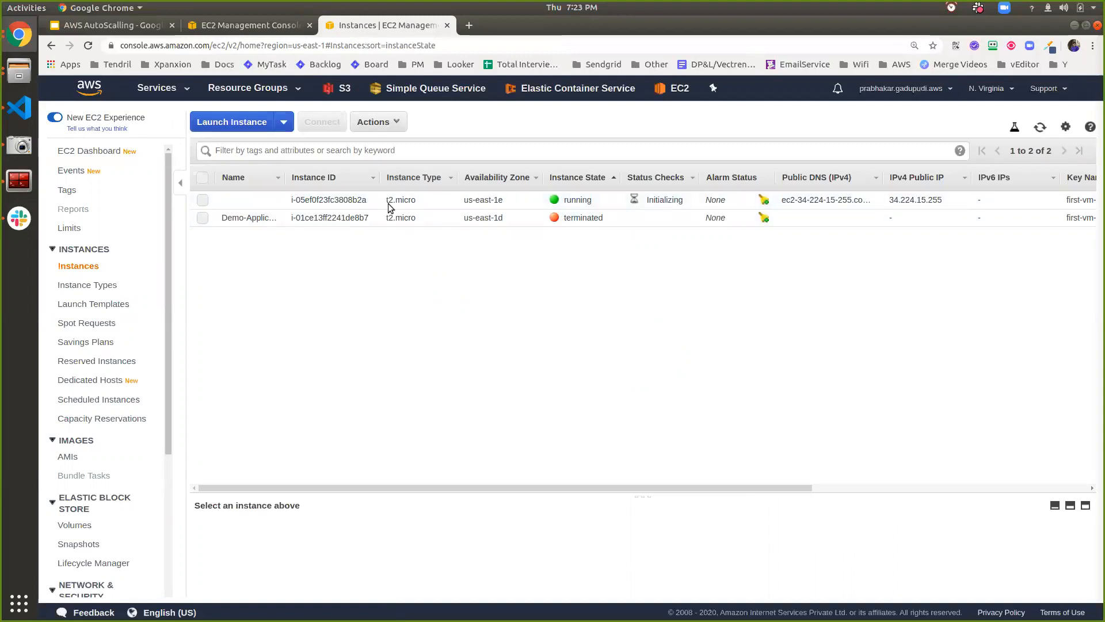
pyautogui.click(411, 199)
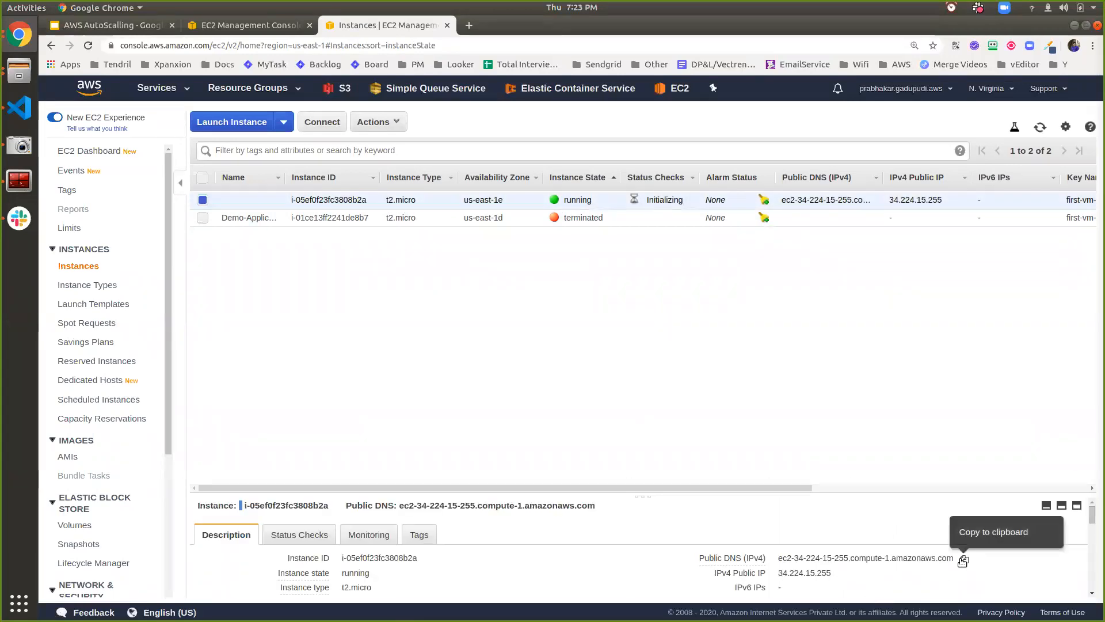
pyautogui.click(964, 558)
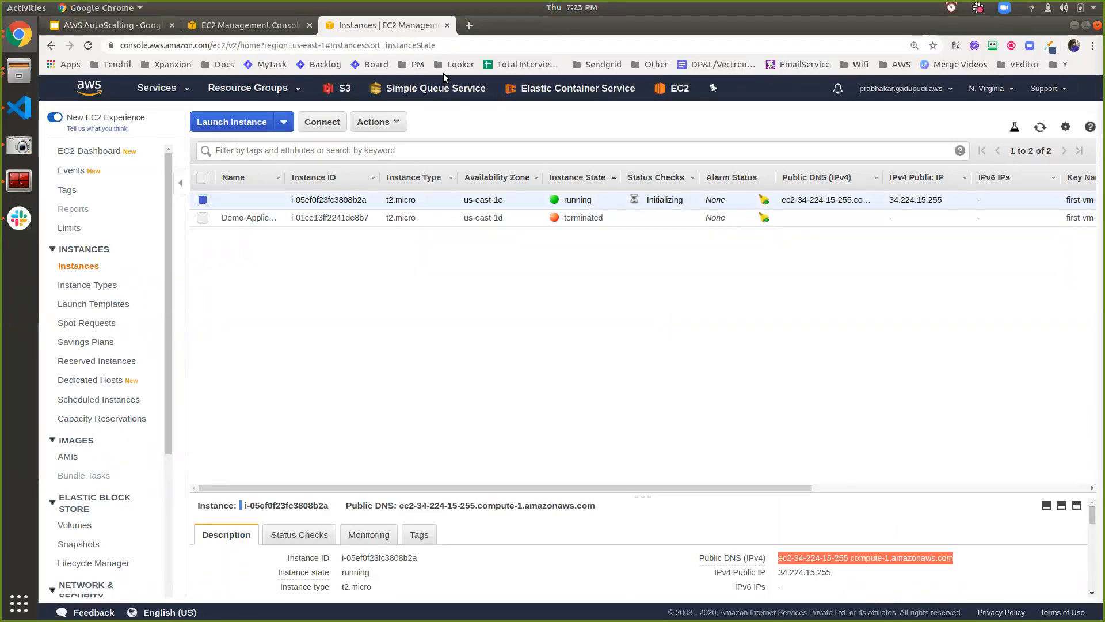
pyautogui.hotkey('ctrl', 't')
pyautogui.hotkey('ctrl', 'v')
pyautogui.press('Return')
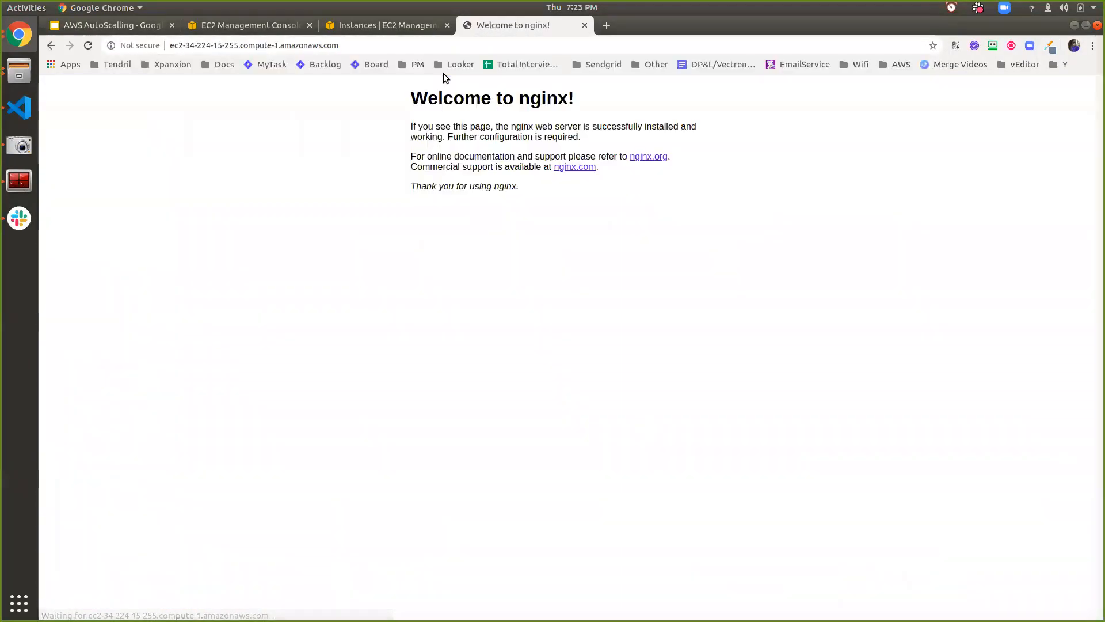
pyautogui.moveTo(417, 106); pyautogui.dragTo(530, 215)
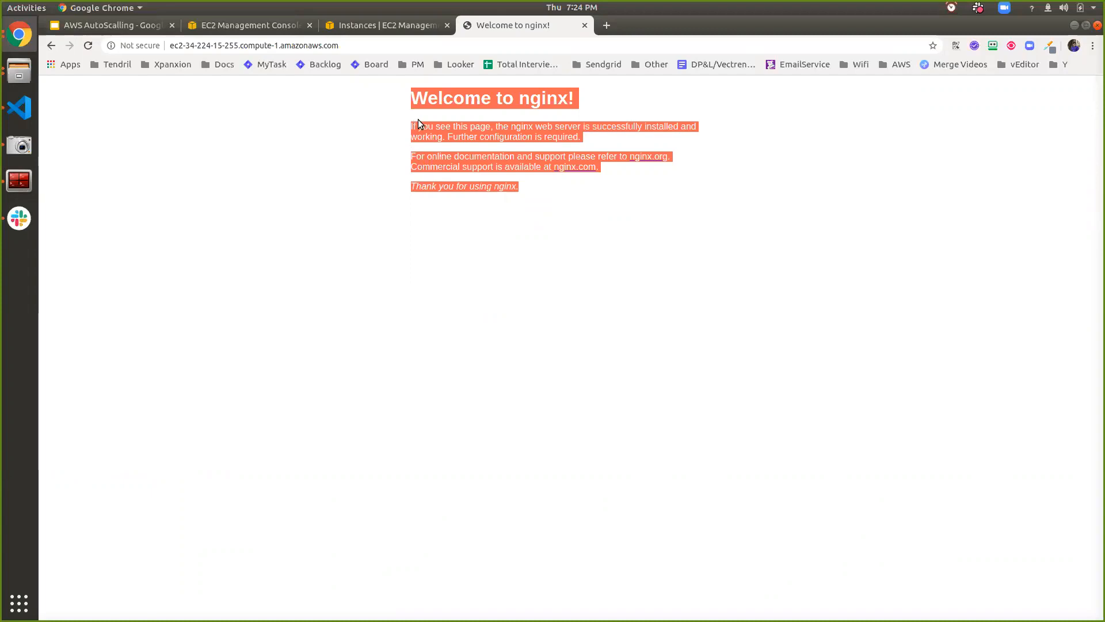
# Step: Set the desired capacity of the DemoAutoScalling group to 2, save it and refresh the group's instance list
pyautogui.click(407, 29)
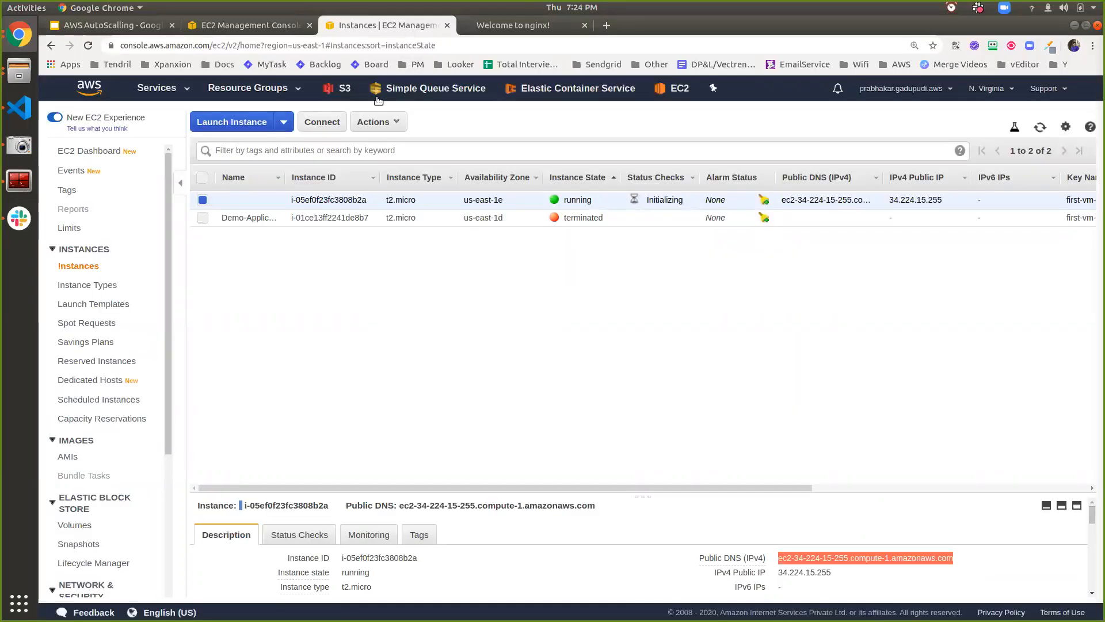
pyautogui.click(258, 26)
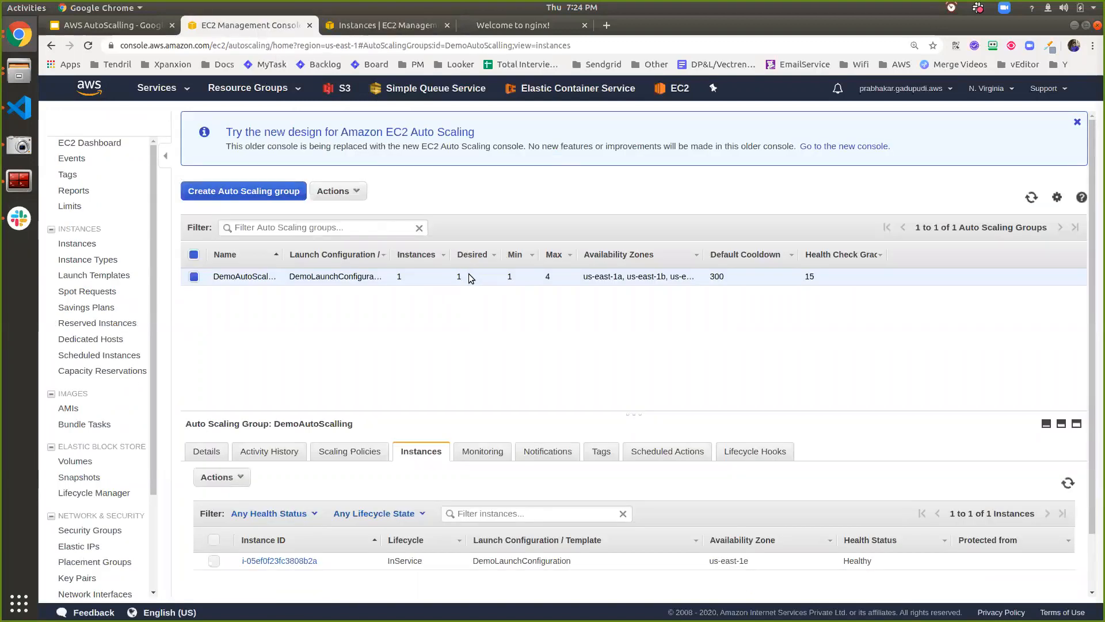
pyautogui.click(340, 192)
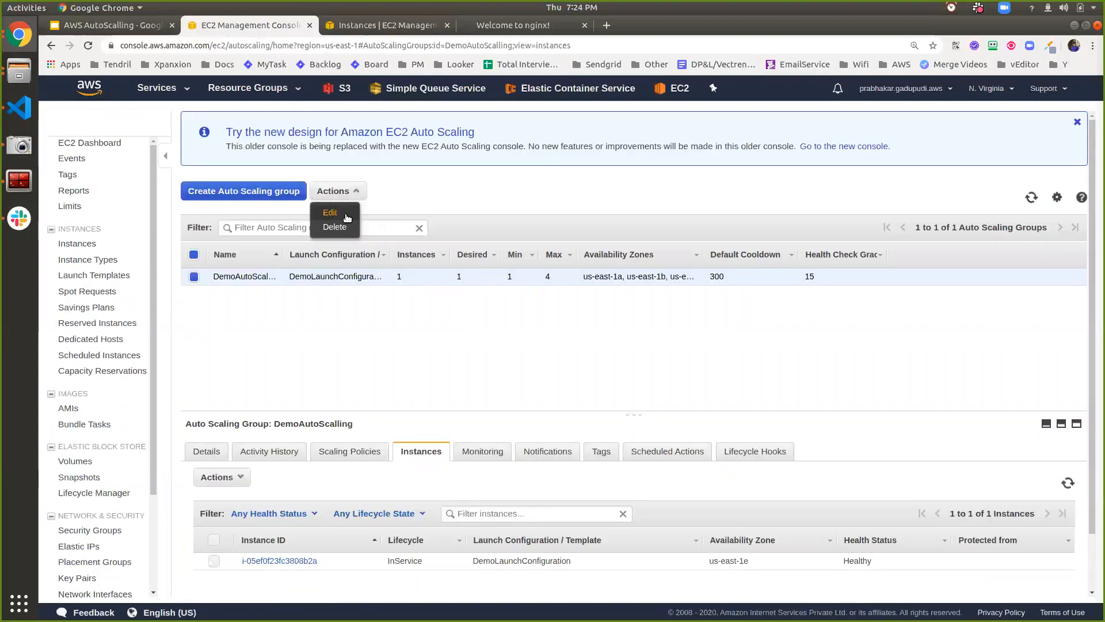
pyautogui.click(346, 215)
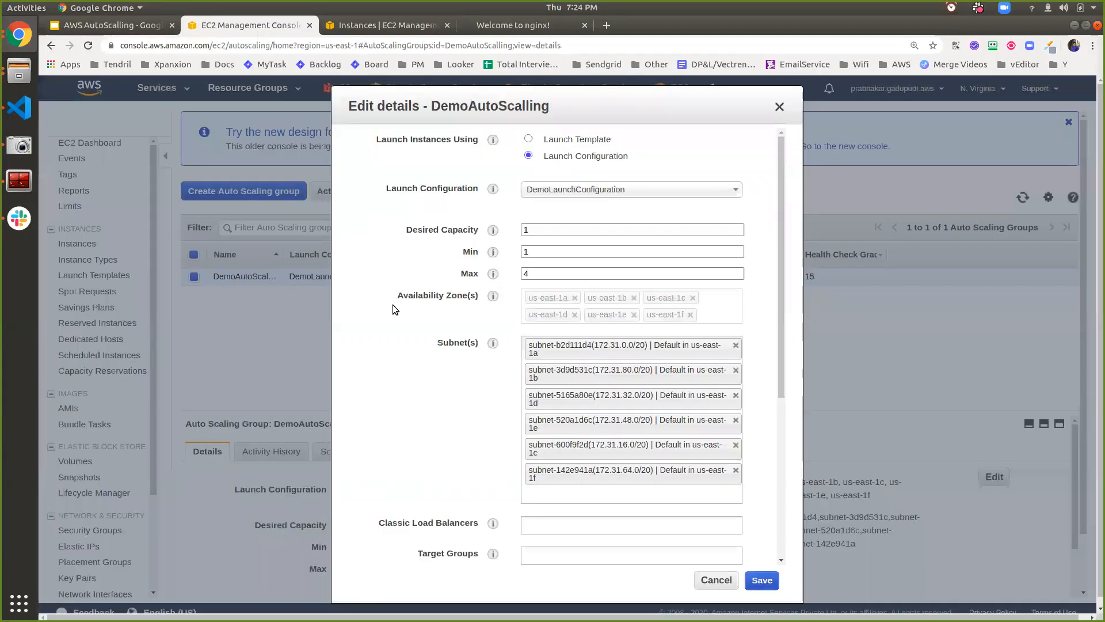
pyautogui.scroll(-3, 406, 293)
pyautogui.scroll(-2, 411, 291)
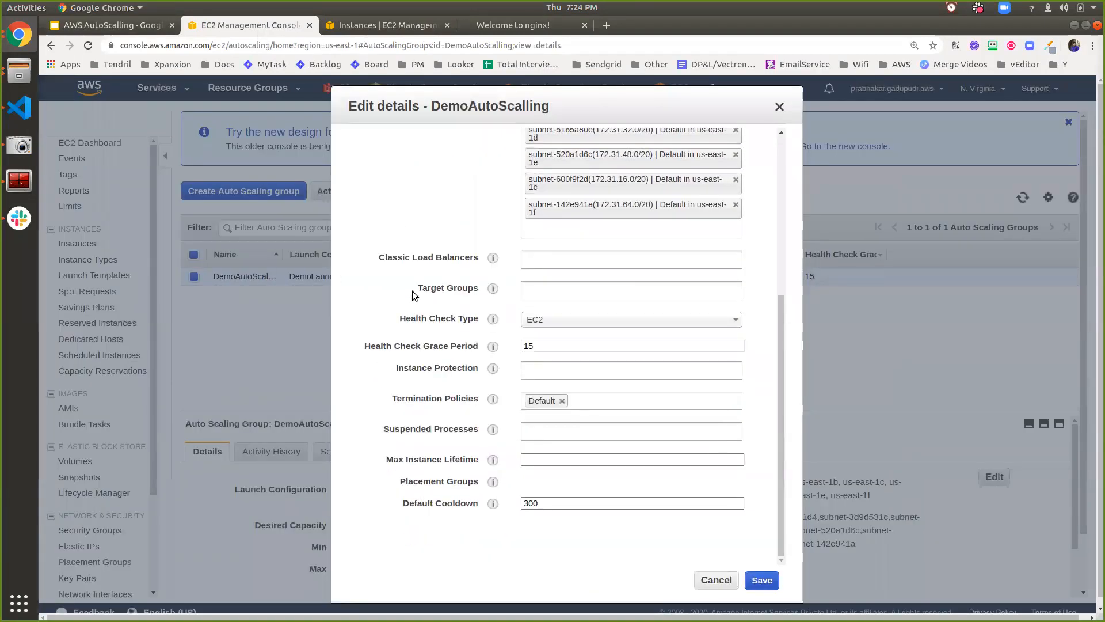
pyautogui.scroll(5, 415, 291)
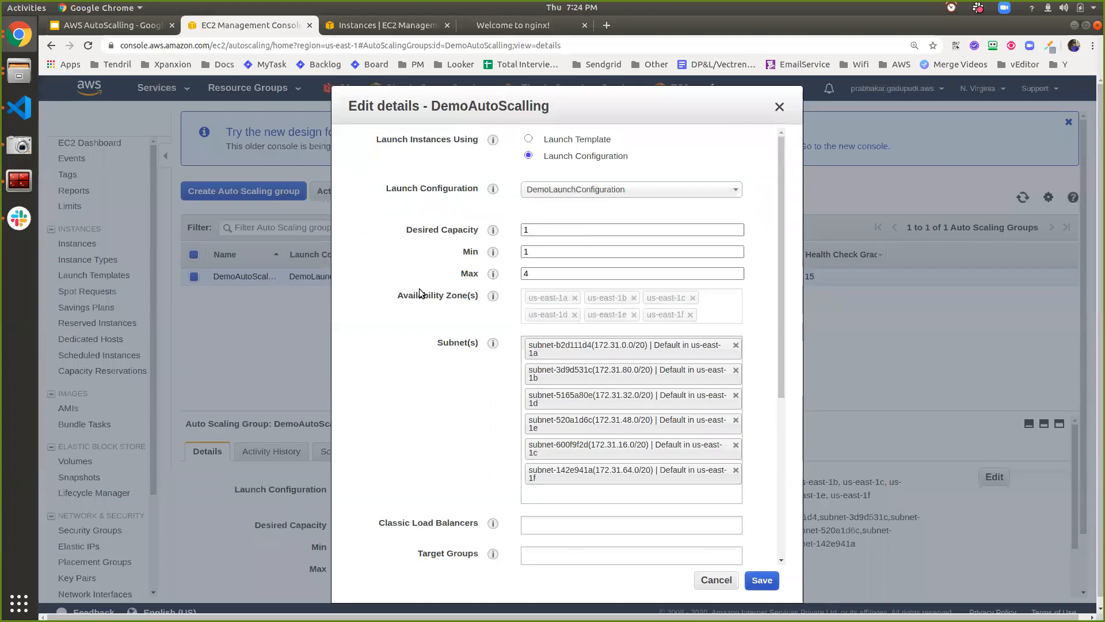
pyautogui.doubleClick(557, 229)
pyautogui.moveTo(488, 226)
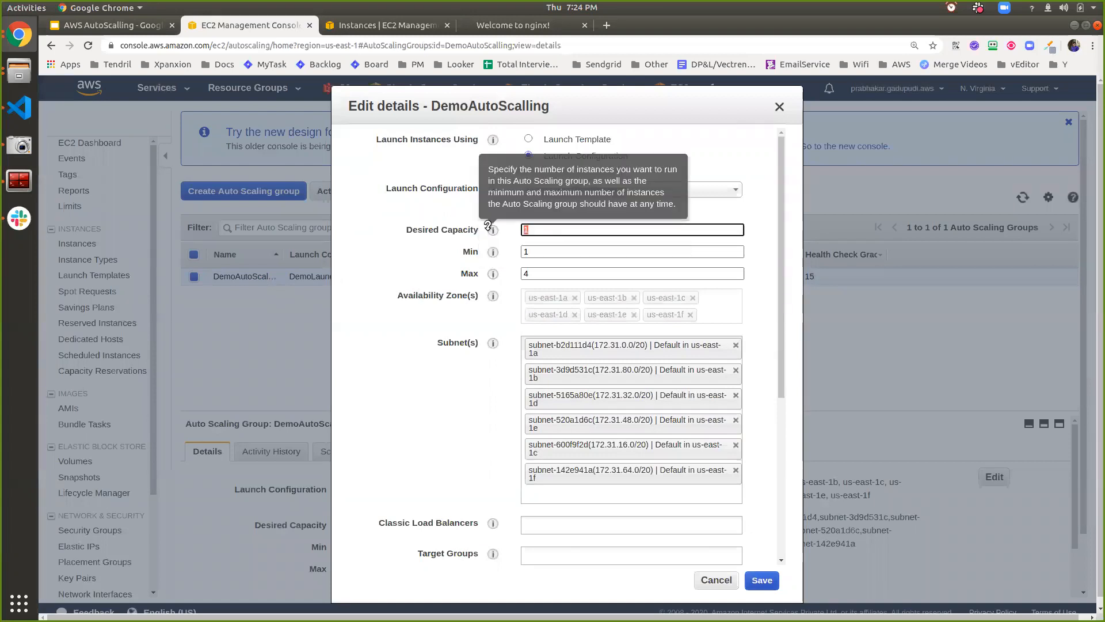
pyautogui.write('2')
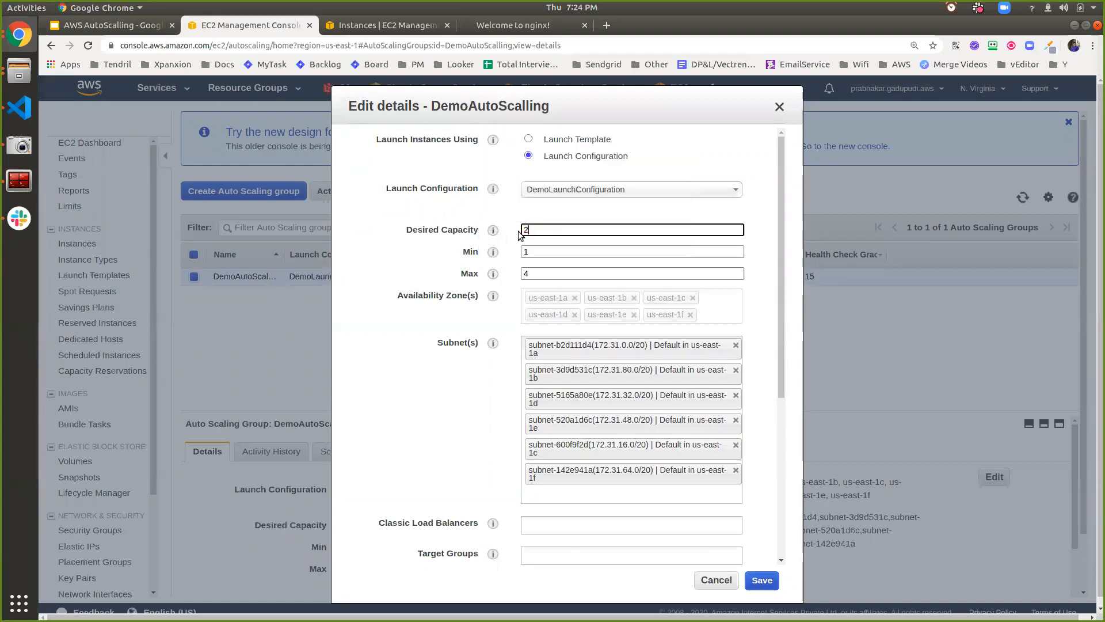
pyautogui.click(764, 585)
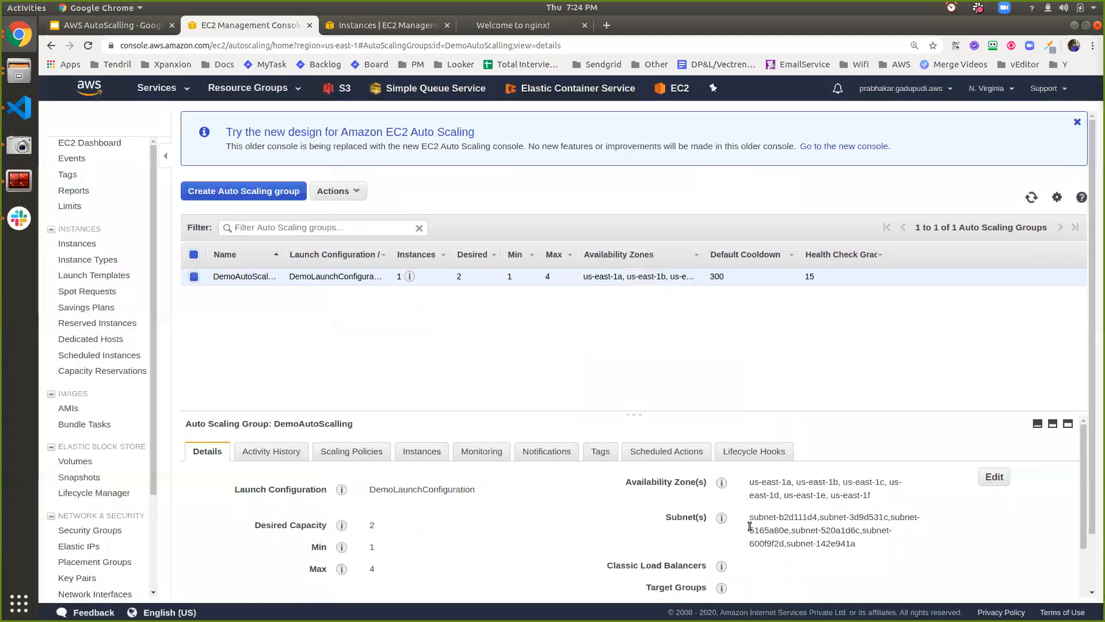
pyautogui.click(414, 452)
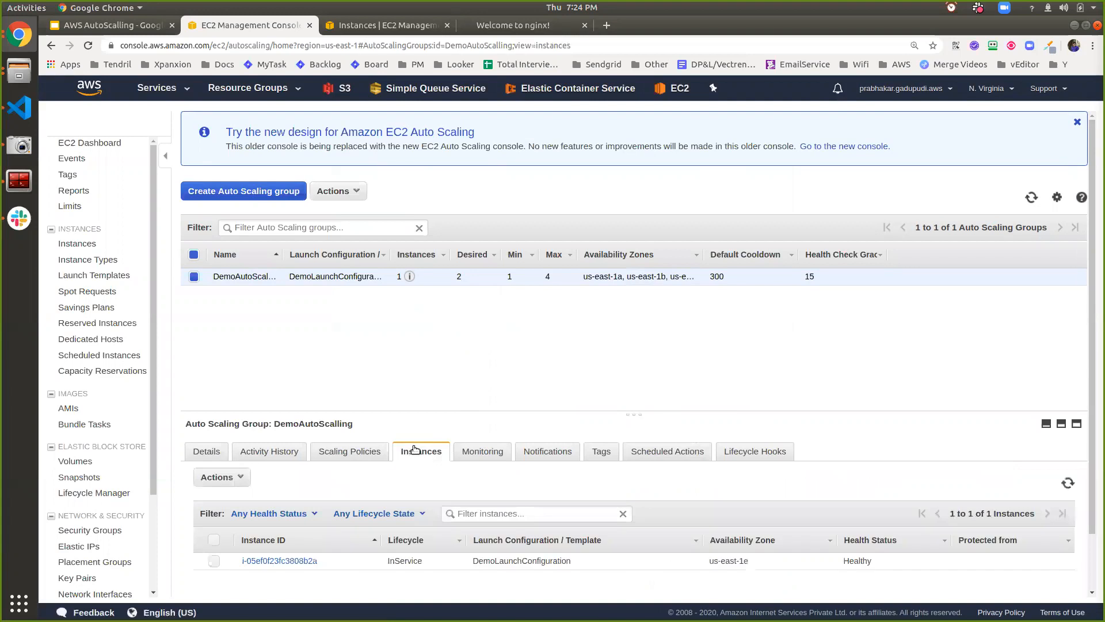
pyautogui.click(1066, 482)
# Step: Terminate the group's running instance from the EC2 instances list and confirm the termination
pyautogui.click(368, 27)
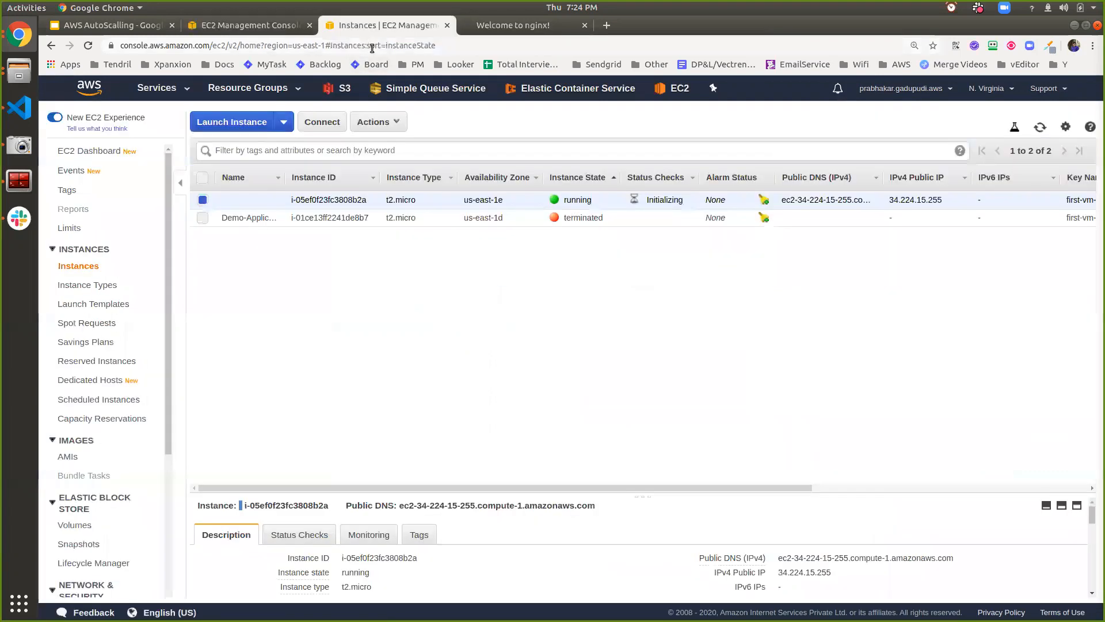
pyautogui.click(374, 122)
pyautogui.moveTo(446, 210)
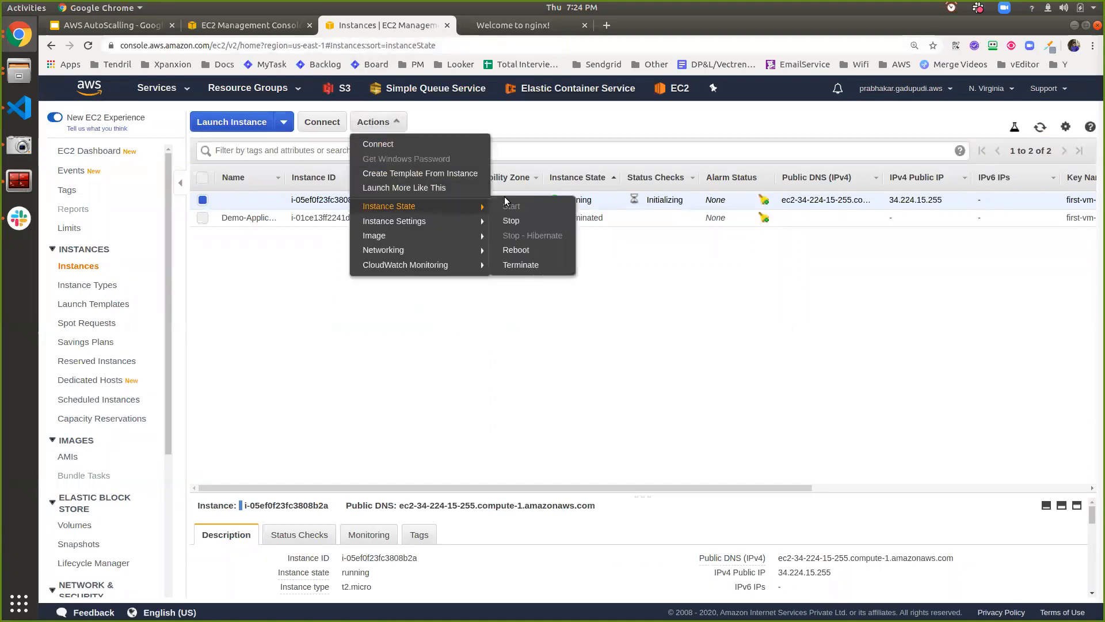
pyautogui.click(529, 263)
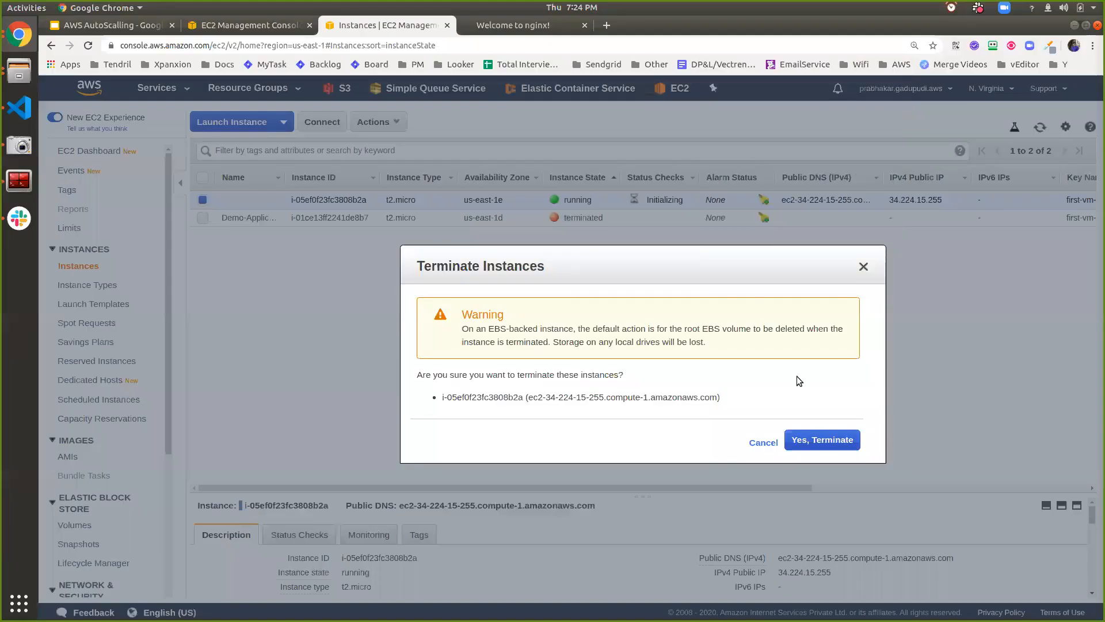
pyautogui.click(807, 437)
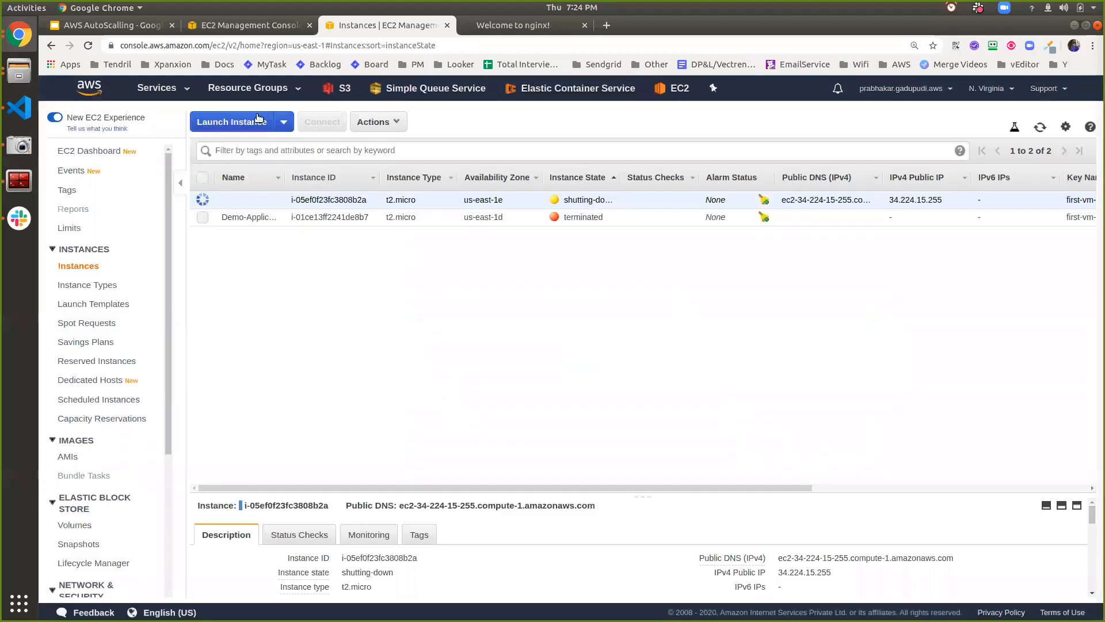
# Step: Refresh the Auto Scaling group's instance list and the EC2 instances list to check for newly launched instances
pyautogui.click(234, 27)
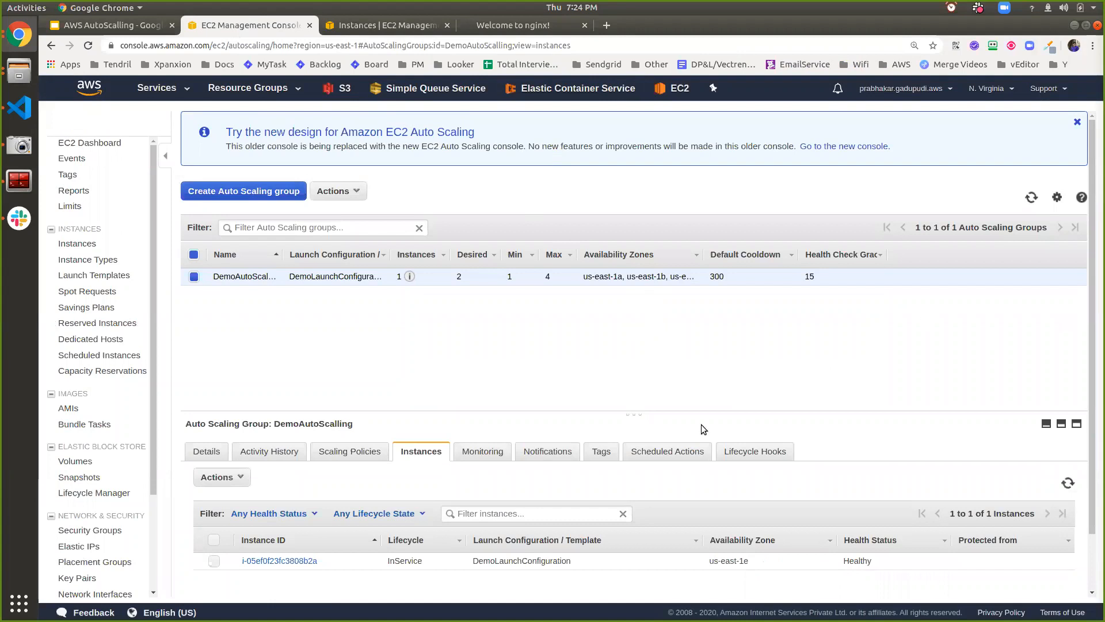
pyautogui.click(1067, 484)
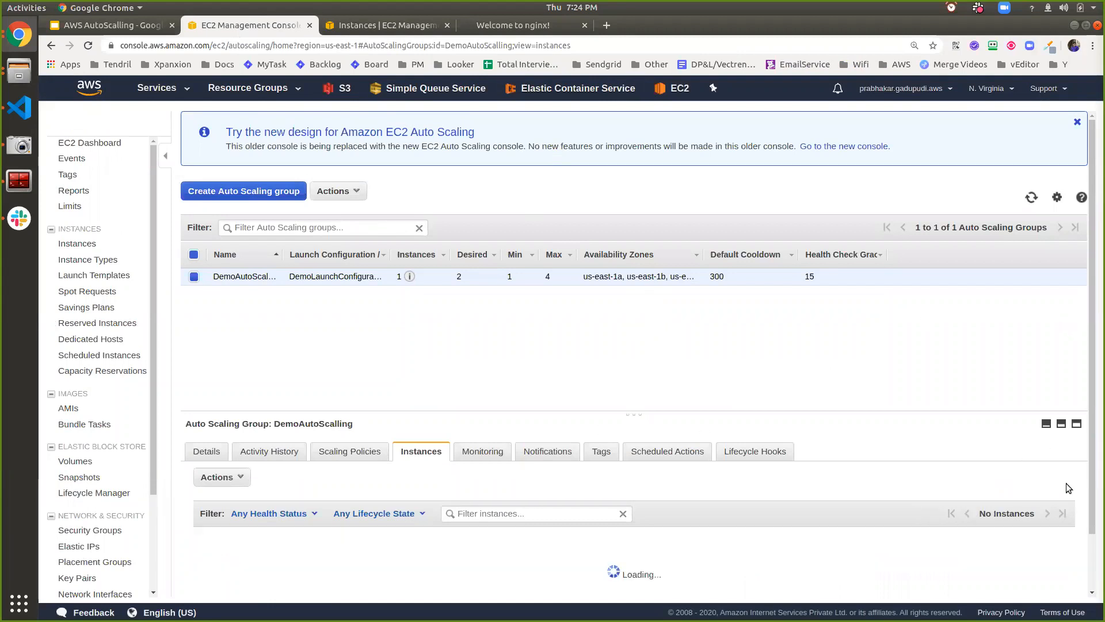
pyautogui.scroll(-2, 916, 464)
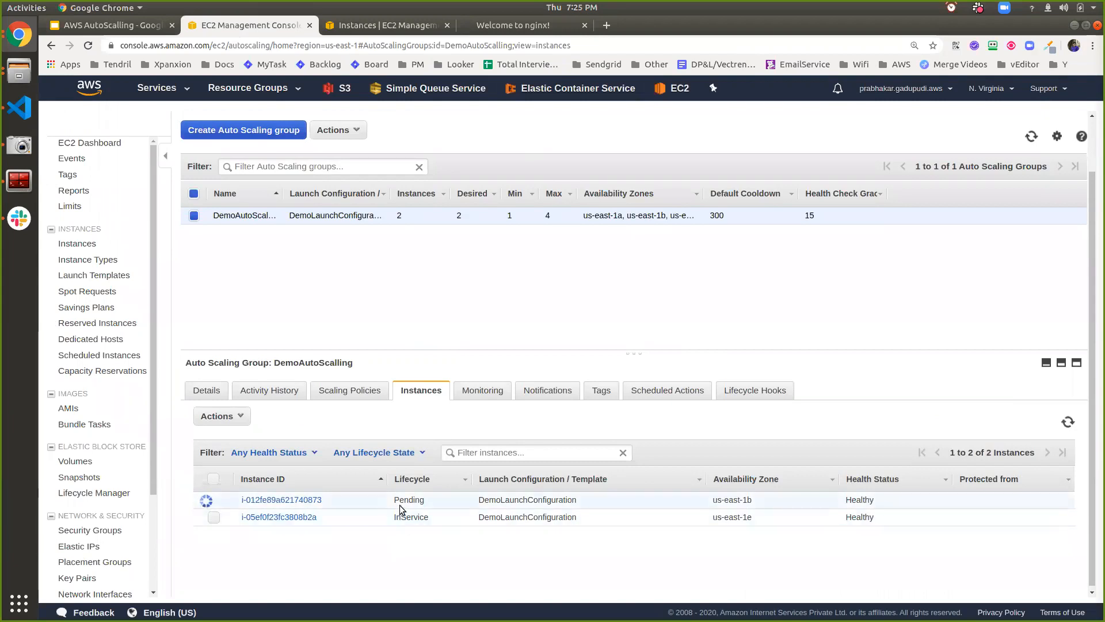
pyautogui.click(354, 30)
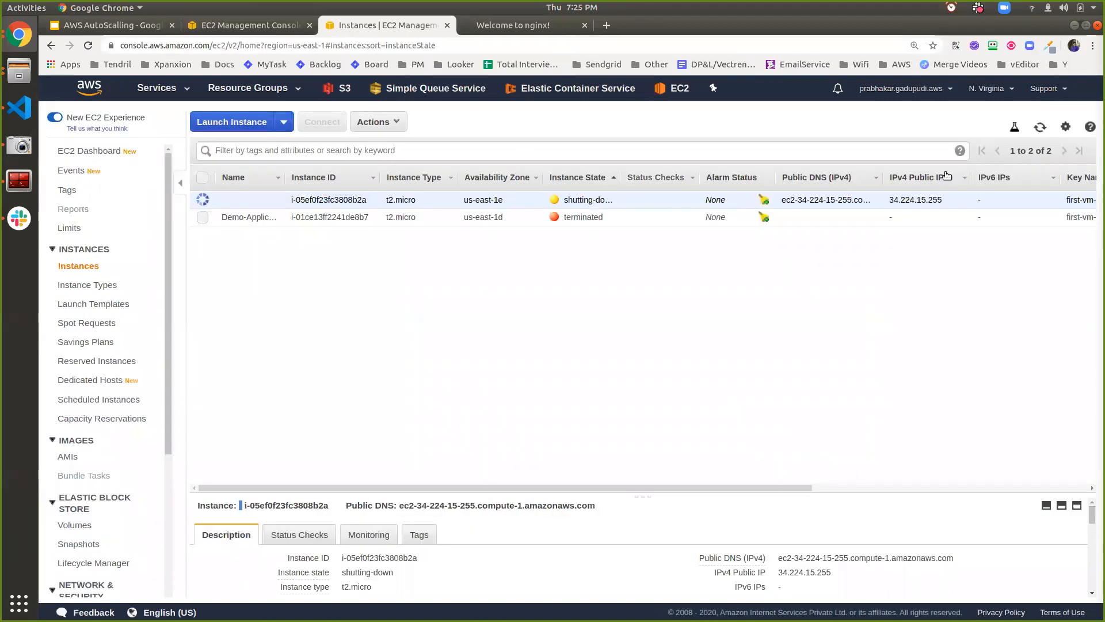
pyautogui.click(1040, 129)
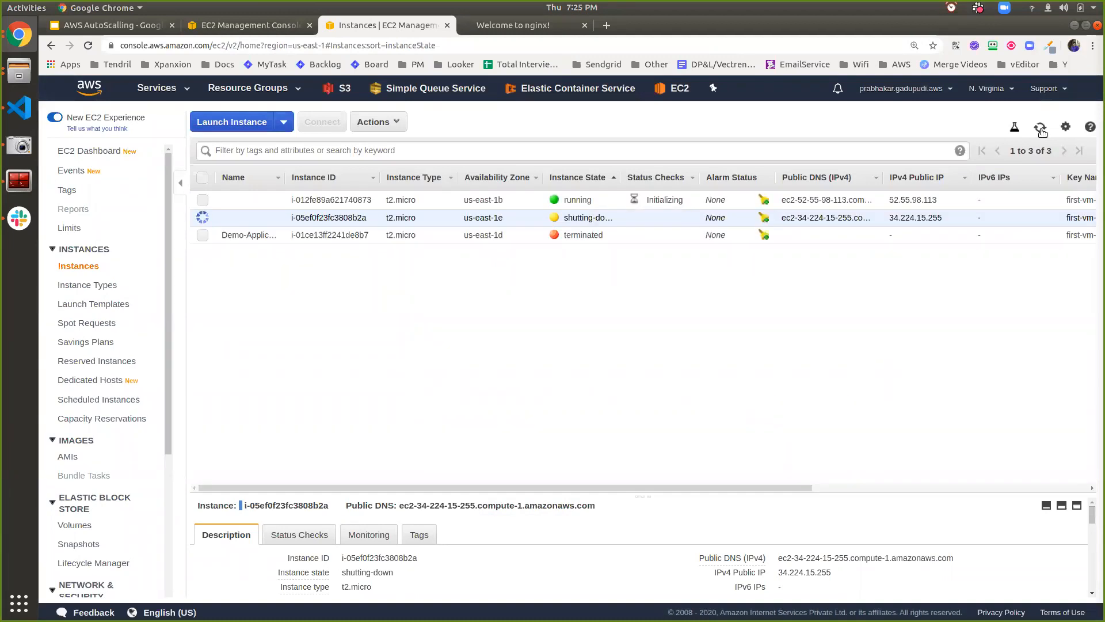
# Step: Start a new scaling policy with steps for the DemoAutoScalling group and name it ScallingPolicy
pyautogui.click(268, 27)
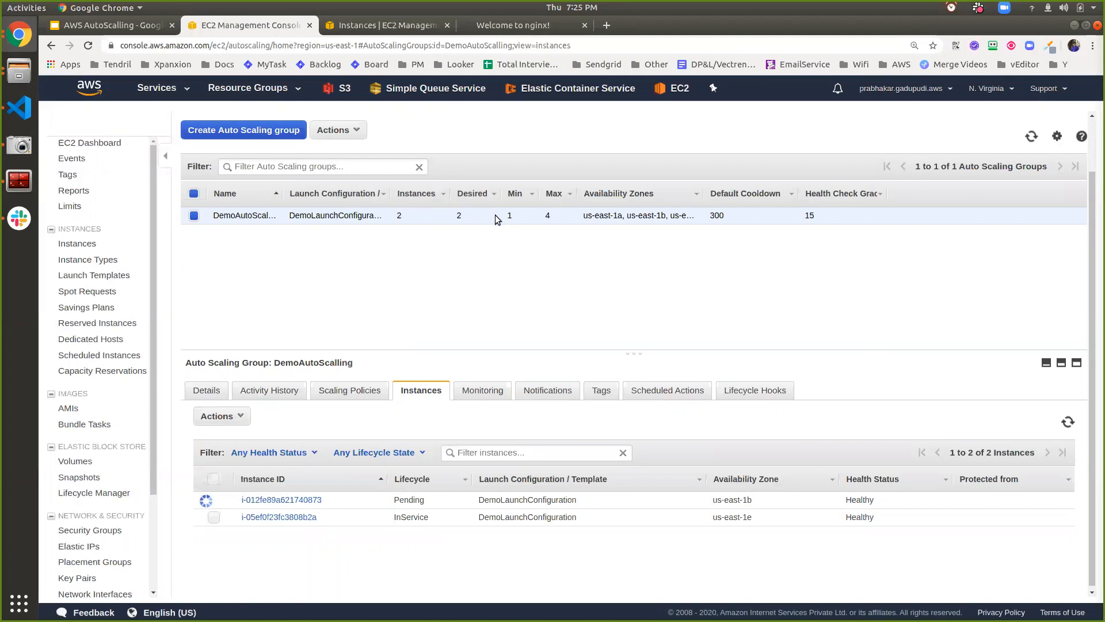
pyautogui.click(373, 391)
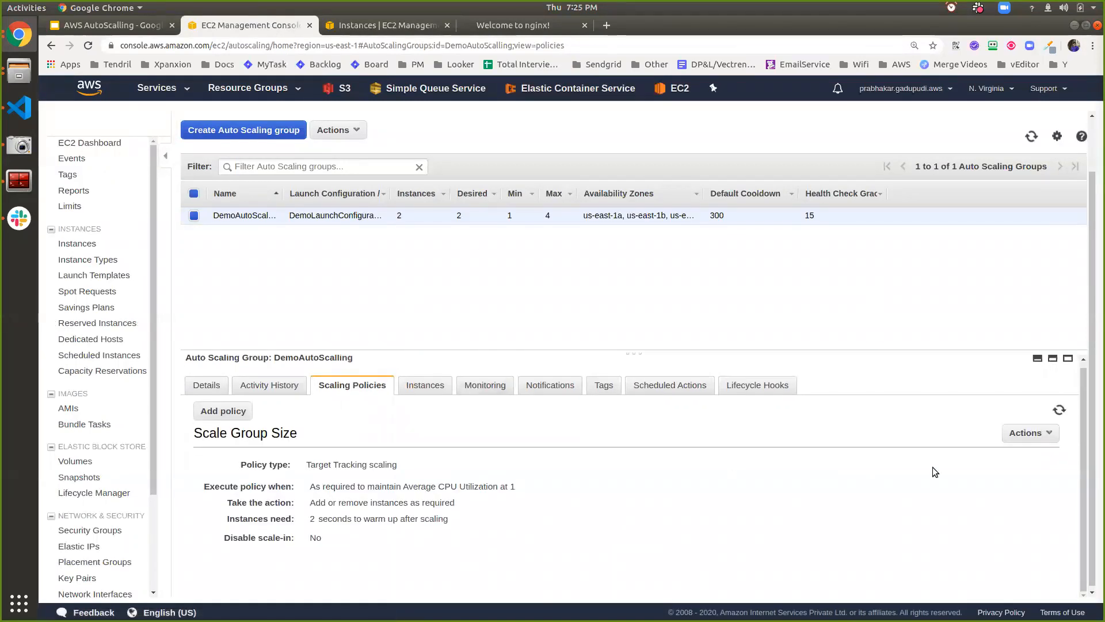
pyautogui.click(250, 414)
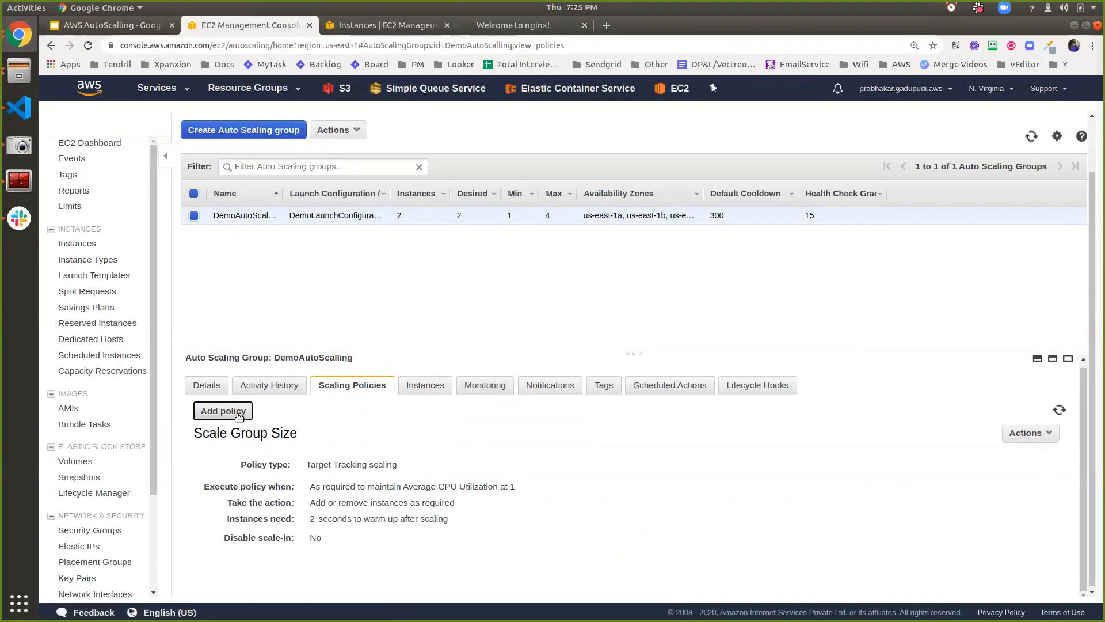
pyautogui.scroll(-2, 247, 421)
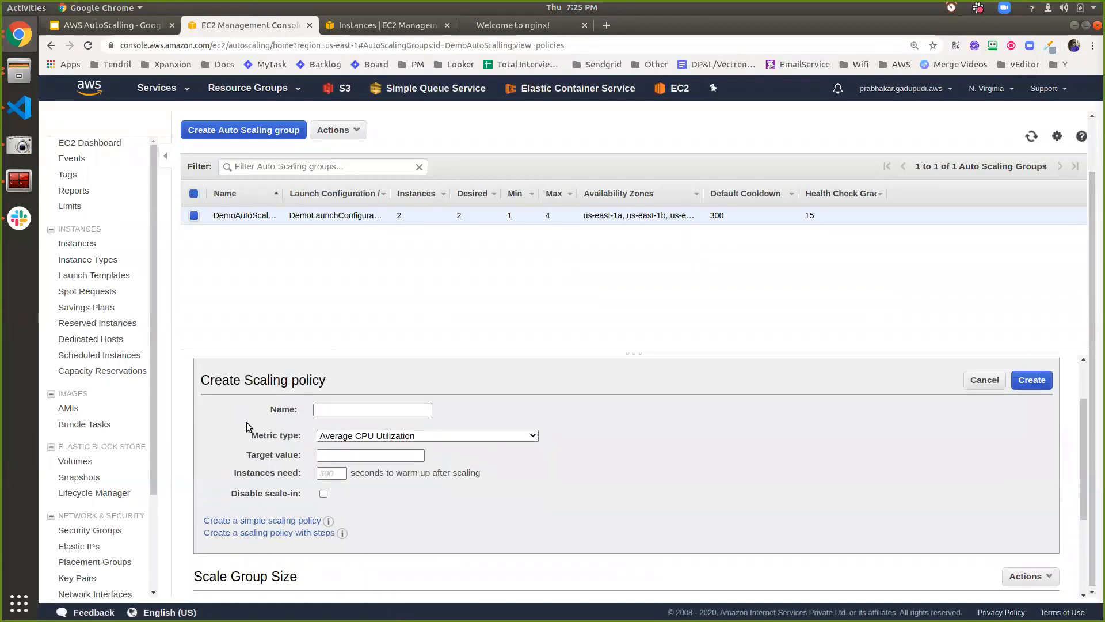
pyautogui.click(345, 462)
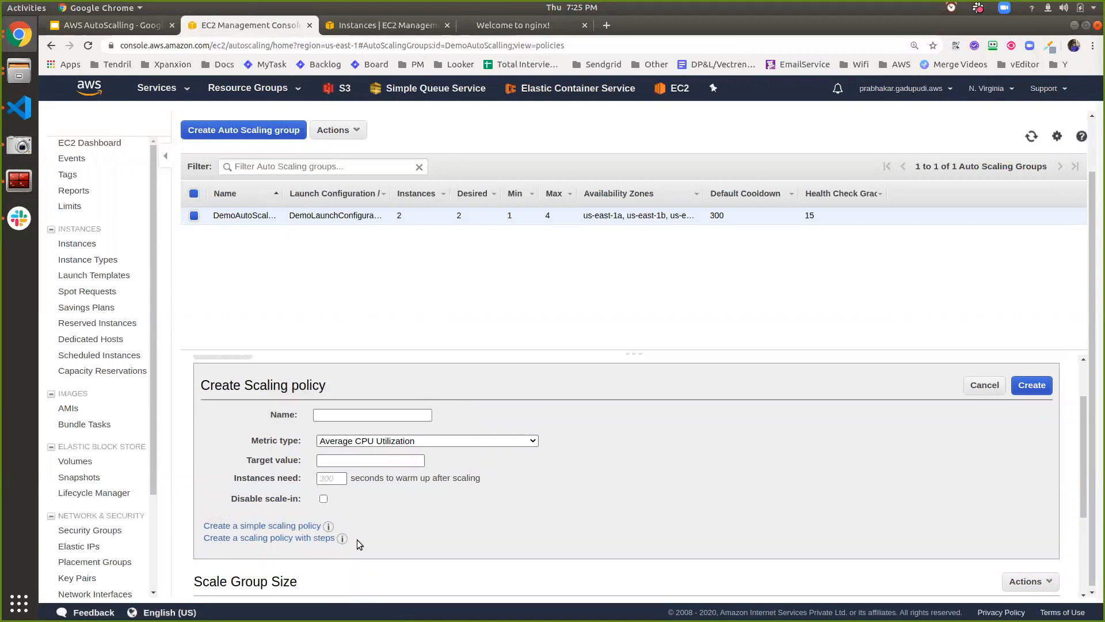
pyautogui.click(305, 537)
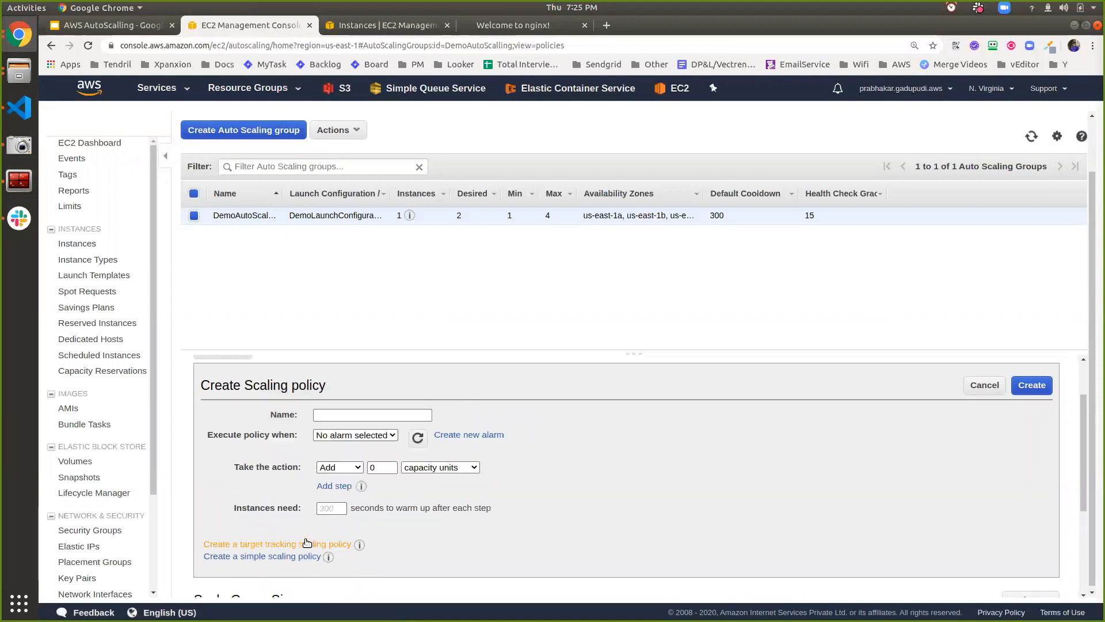
pyautogui.click(348, 481)
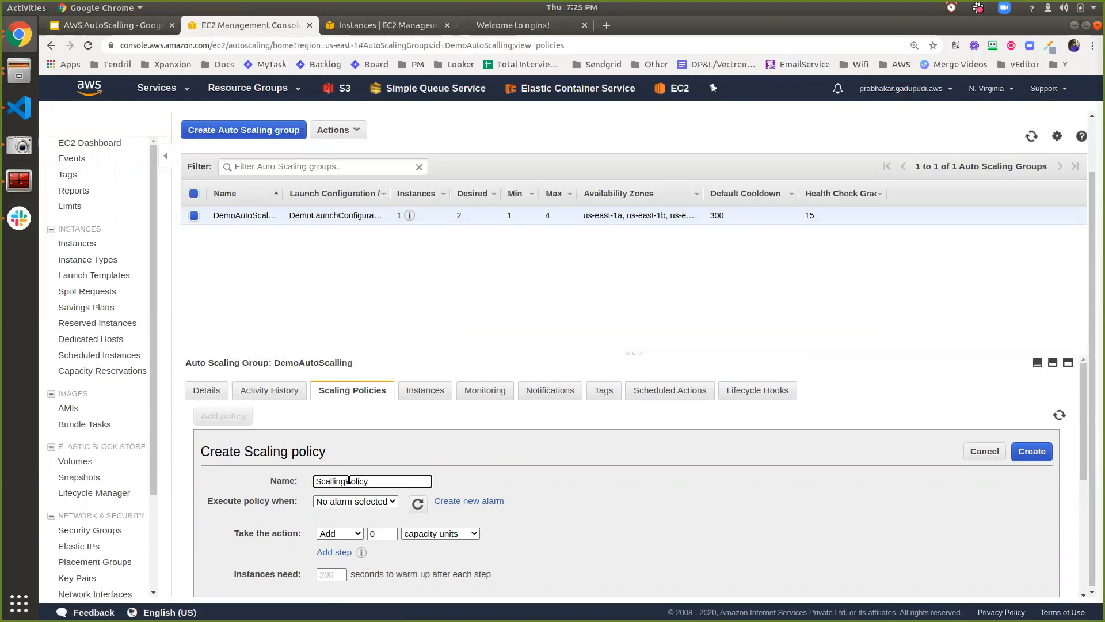
# Step: Create a new alarm for the policy without notification: average CPU utilization >= 40 percent for 1 consecutive period of 1 minute
pyautogui.click(361, 502)
pyautogui.click(449, 504)
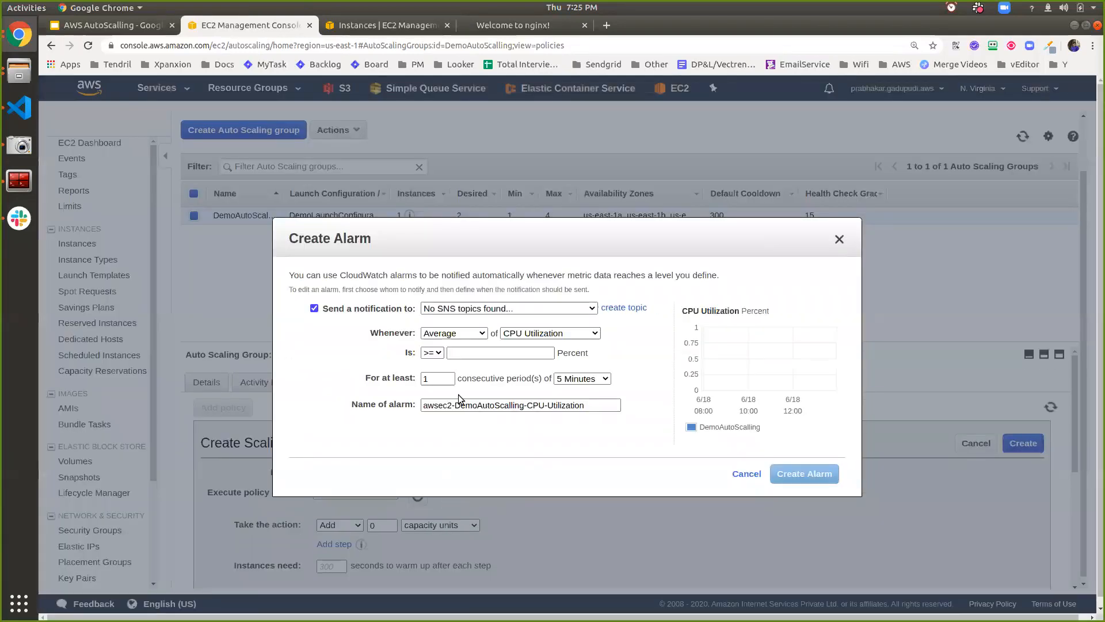
pyautogui.click(459, 336)
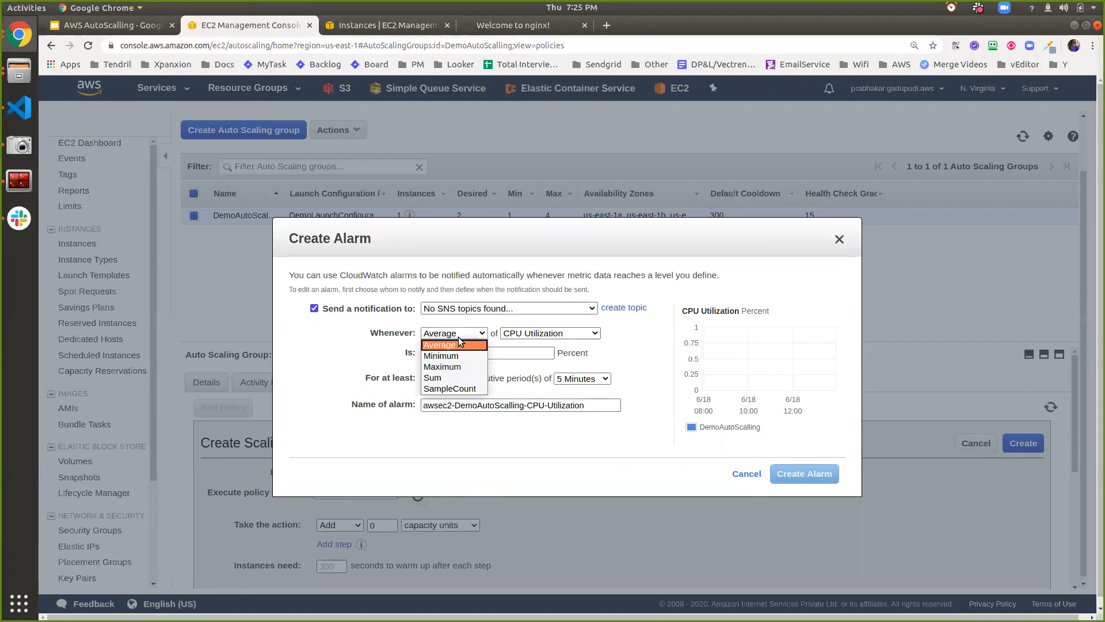
pyautogui.click(458, 337)
pyautogui.click(493, 353)
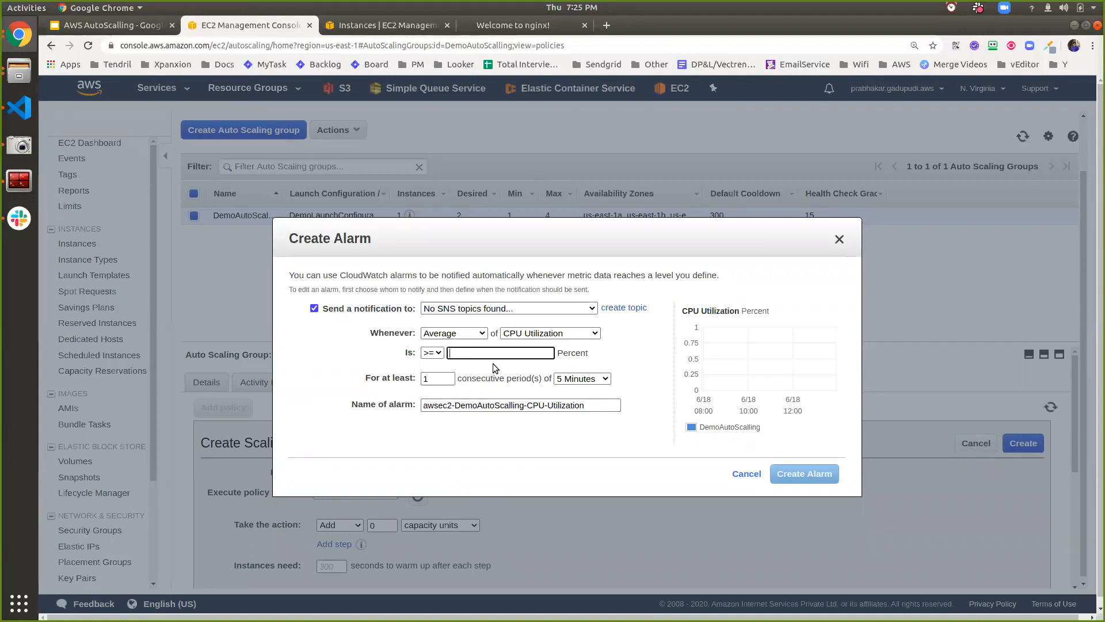
pyautogui.write('40')
pyautogui.click(444, 380)
pyautogui.tripleClick(553, 385)
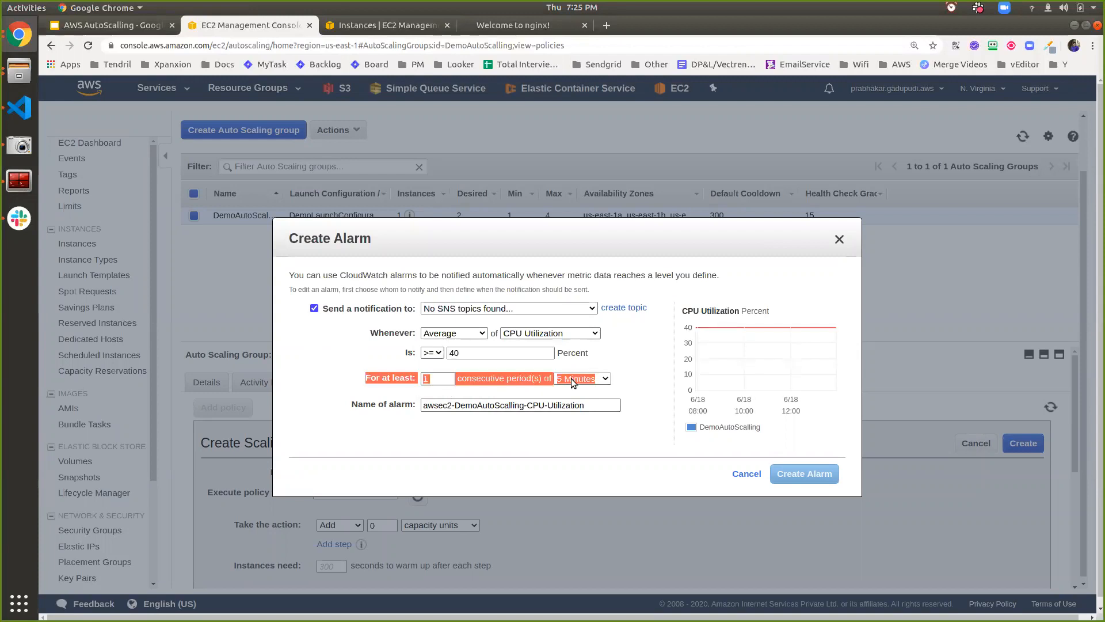
pyautogui.click(571, 380)
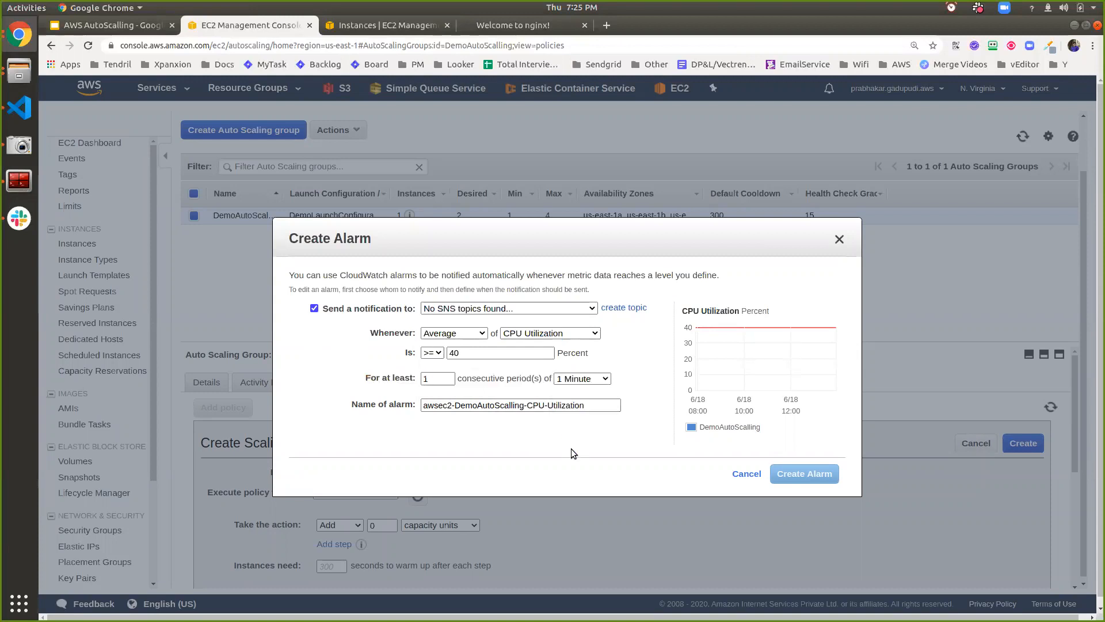
pyautogui.click(315, 308)
pyautogui.click(784, 475)
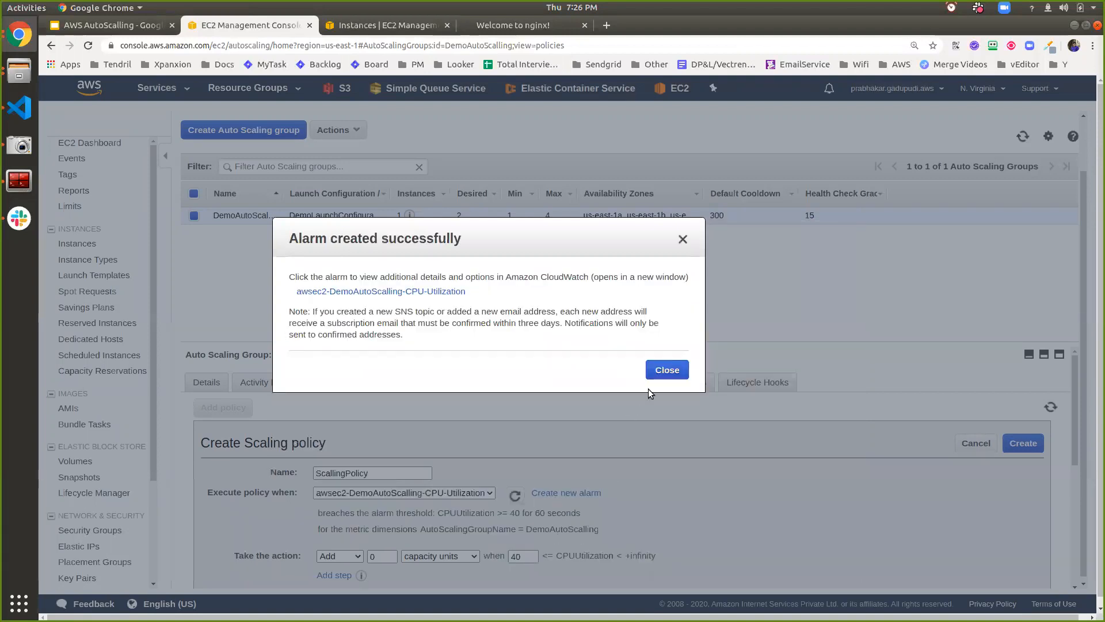
pyautogui.click(663, 371)
# Step: Set ScallingPolicy to add 2 capacity units at 40 percent CPU with a 15-second warm-up, and create the policy
pyautogui.scroll(-2, 605, 522)
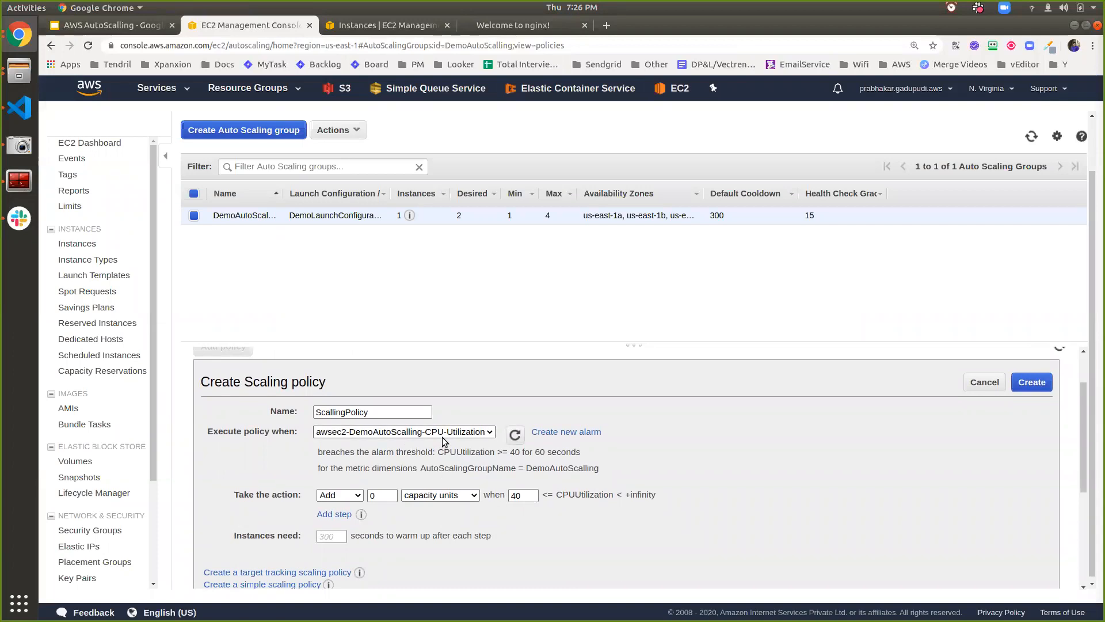
pyautogui.moveTo(380, 494); pyautogui.dragTo(353, 496)
pyautogui.write('2')
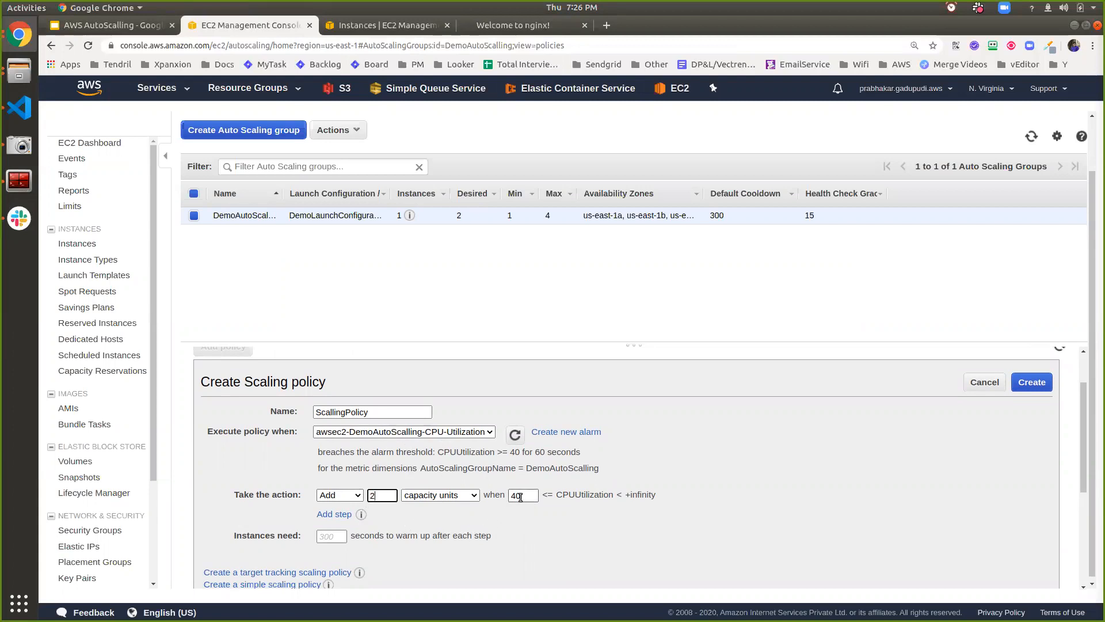
pyautogui.click(330, 537)
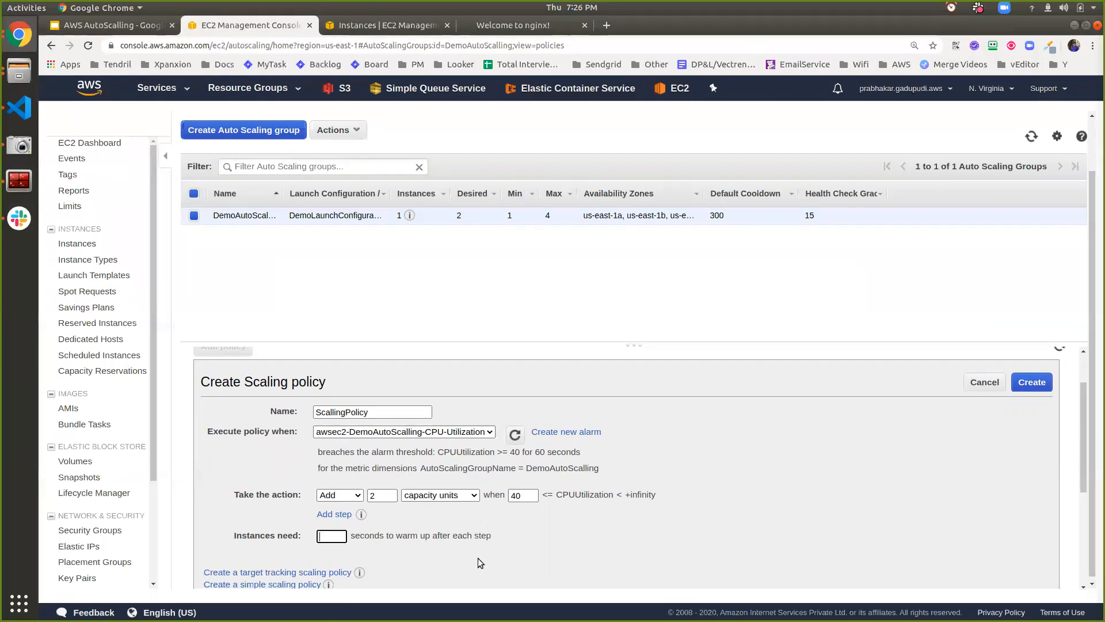
pyautogui.write('15')
pyautogui.scroll(-5, 574, 485)
pyautogui.scroll(5, 1047, 401)
pyautogui.click(1039, 415)
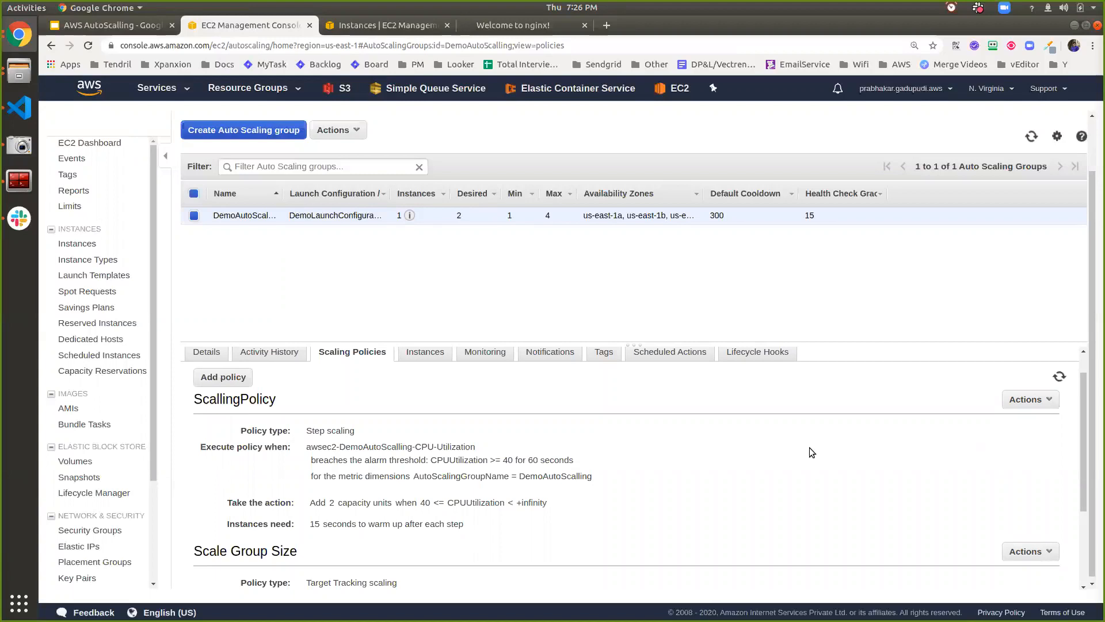
# Step: View the DemoAutoScalling group's instances and refresh the EC2 instances list to compare them
pyautogui.click(428, 352)
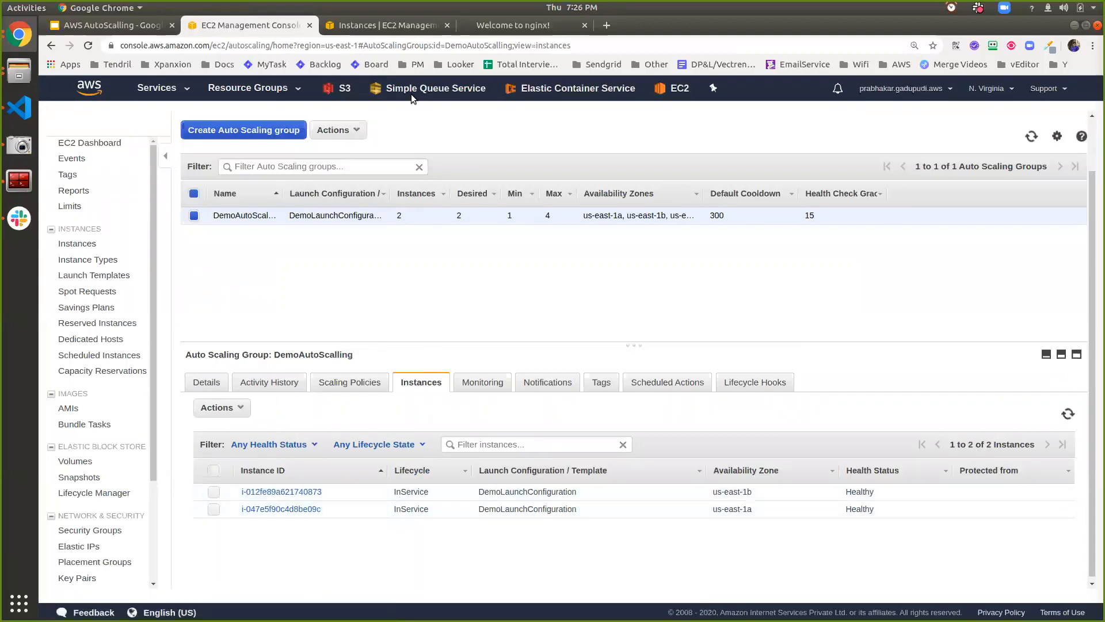
pyautogui.click(389, 28)
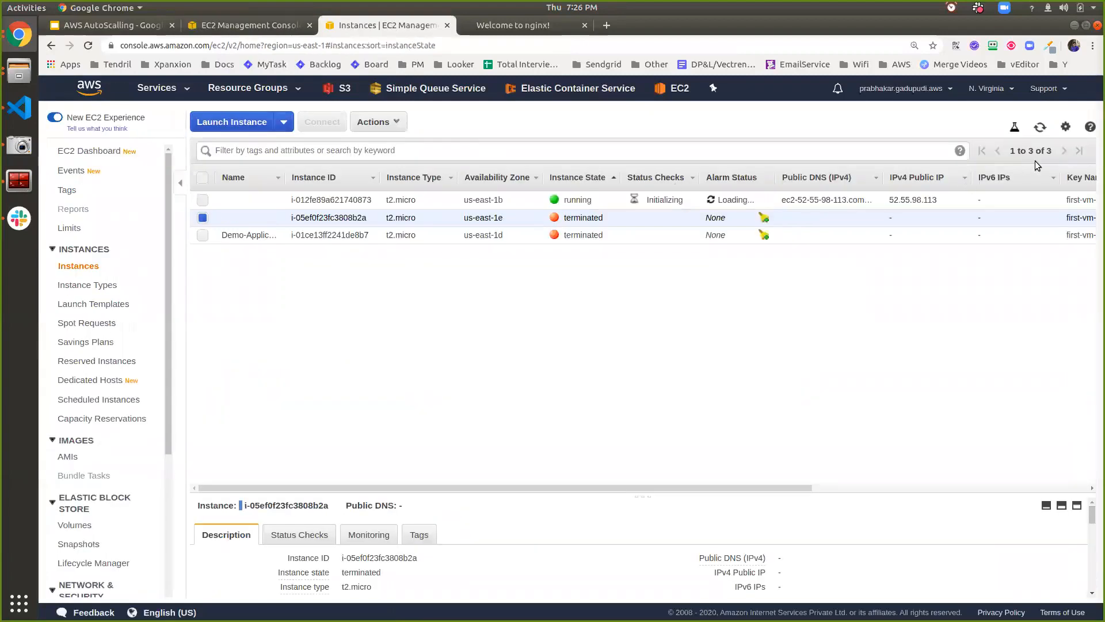
pyautogui.click(1040, 128)
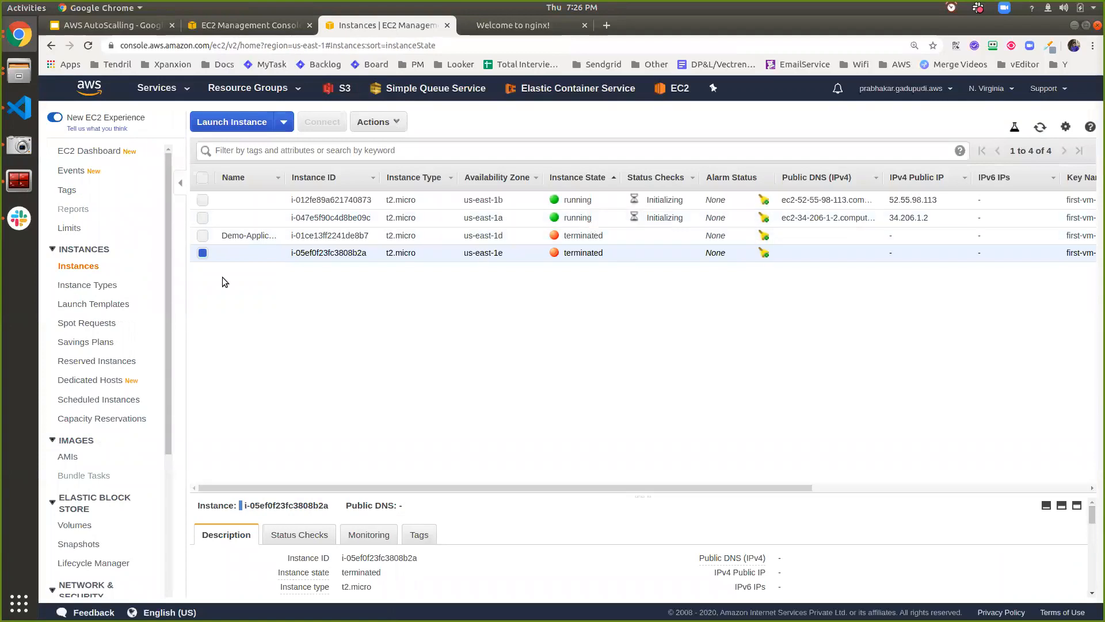
# Step: Terminate the running instance in us-east-1a from the EC2 instances list and confirm the termination
pyautogui.click(202, 253)
pyautogui.click(202, 218)
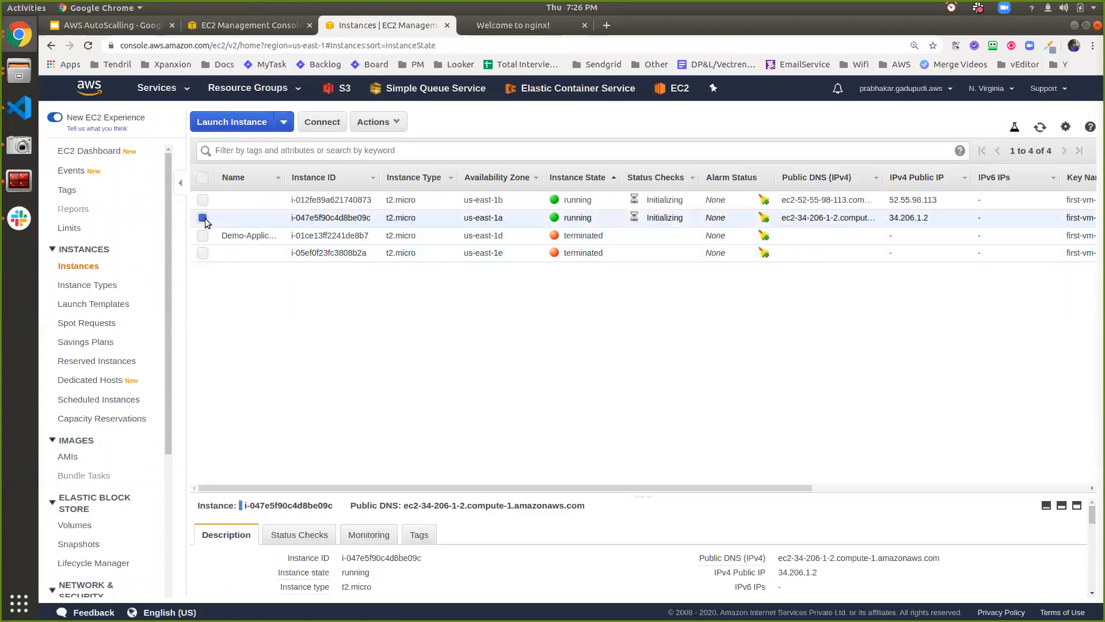
pyautogui.click(373, 121)
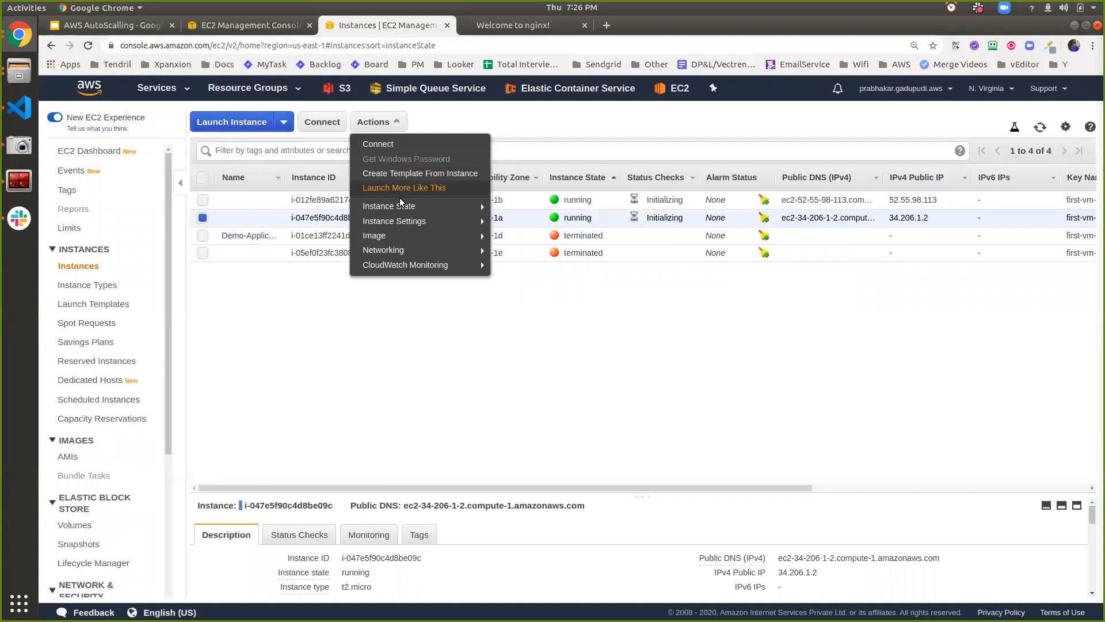
pyautogui.moveTo(402, 206)
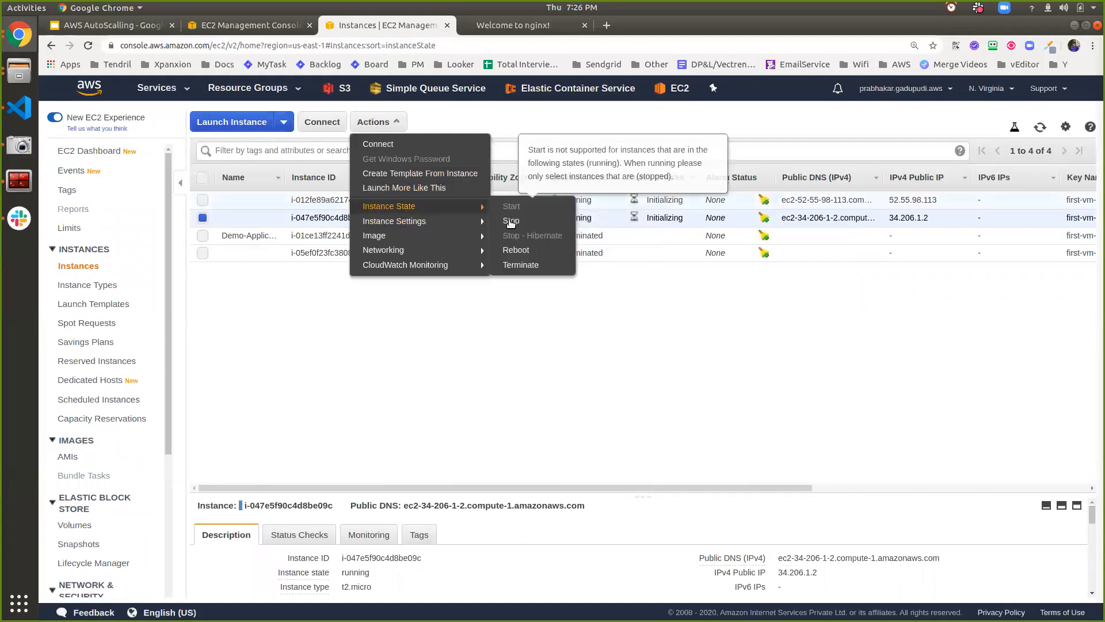
pyautogui.click(510, 264)
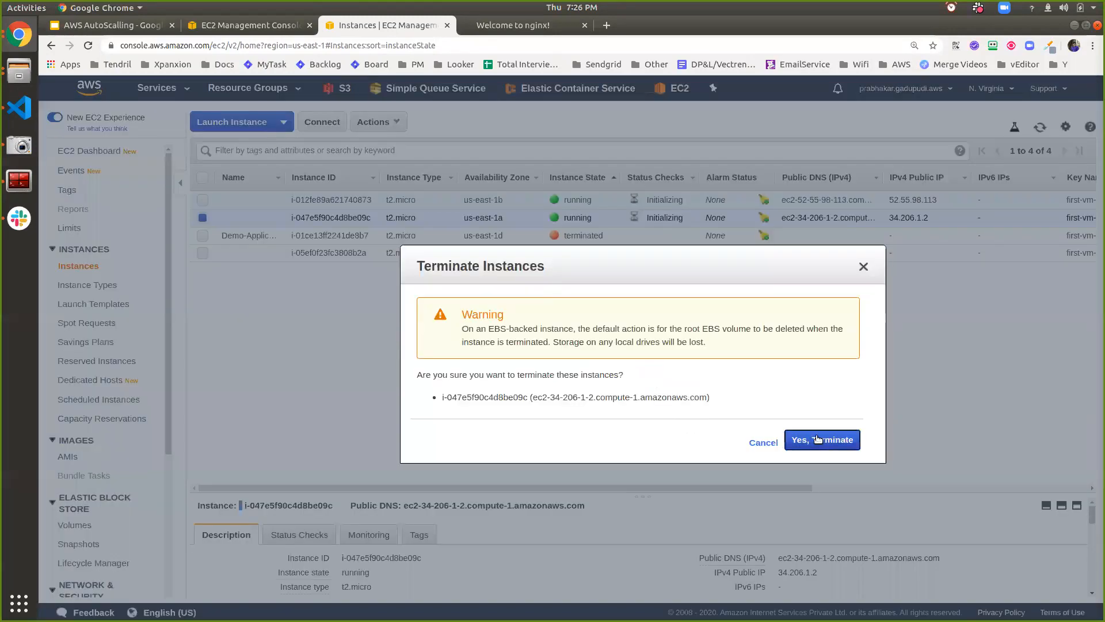
pyautogui.click(805, 438)
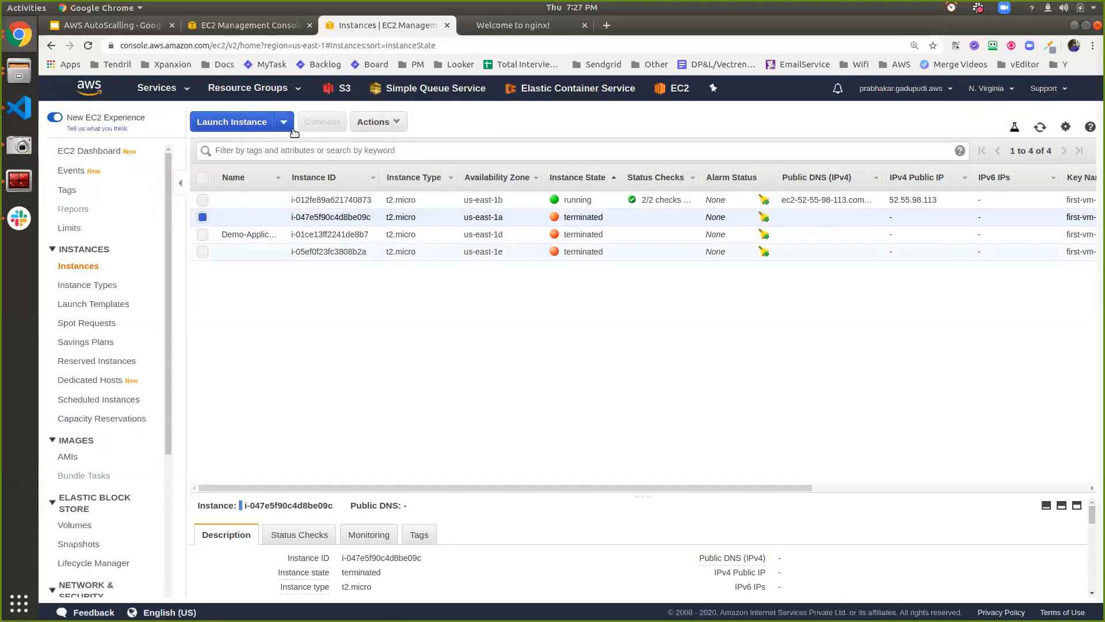
# Step: Refresh the EC2 instances list and review the action and warm-up settings of the Auto Scaling group's scaling policies
pyautogui.click(1040, 127)
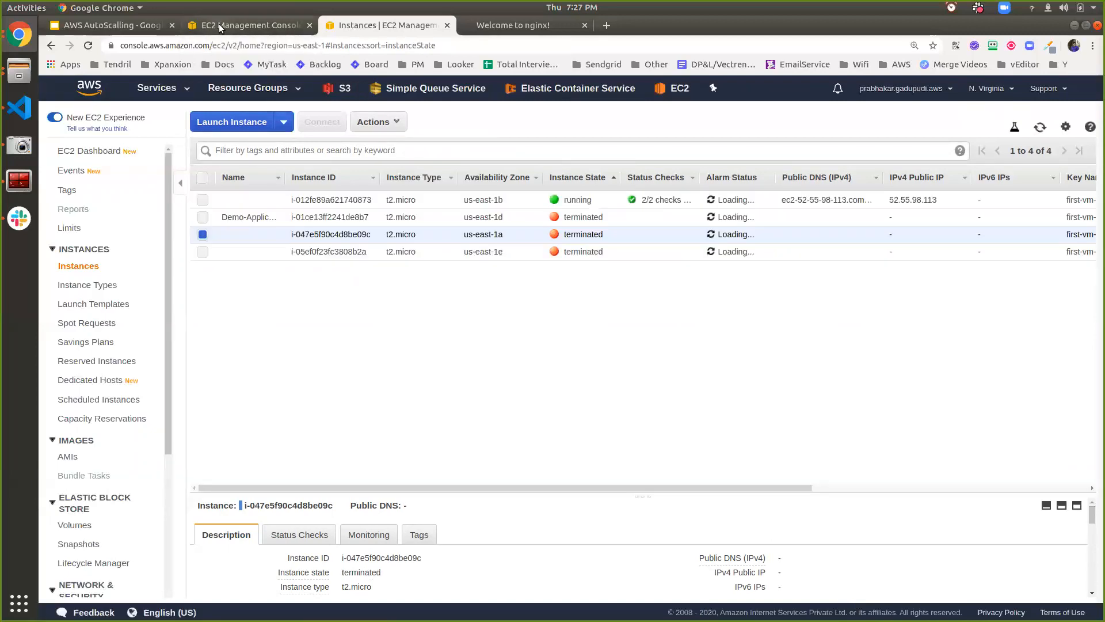
pyautogui.click(221, 25)
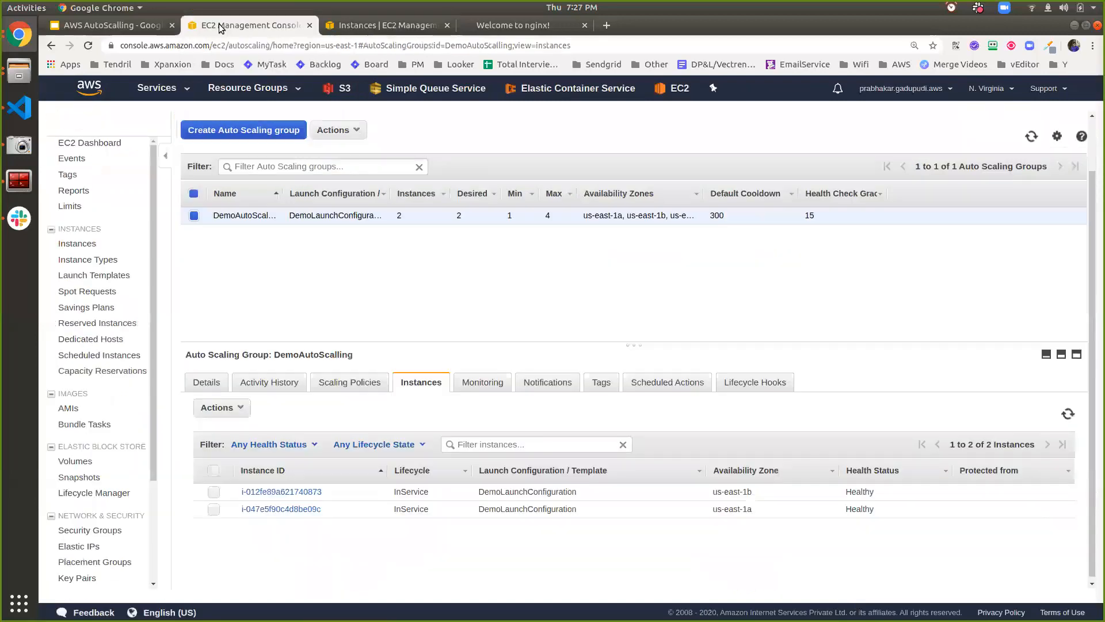
pyautogui.click(351, 381)
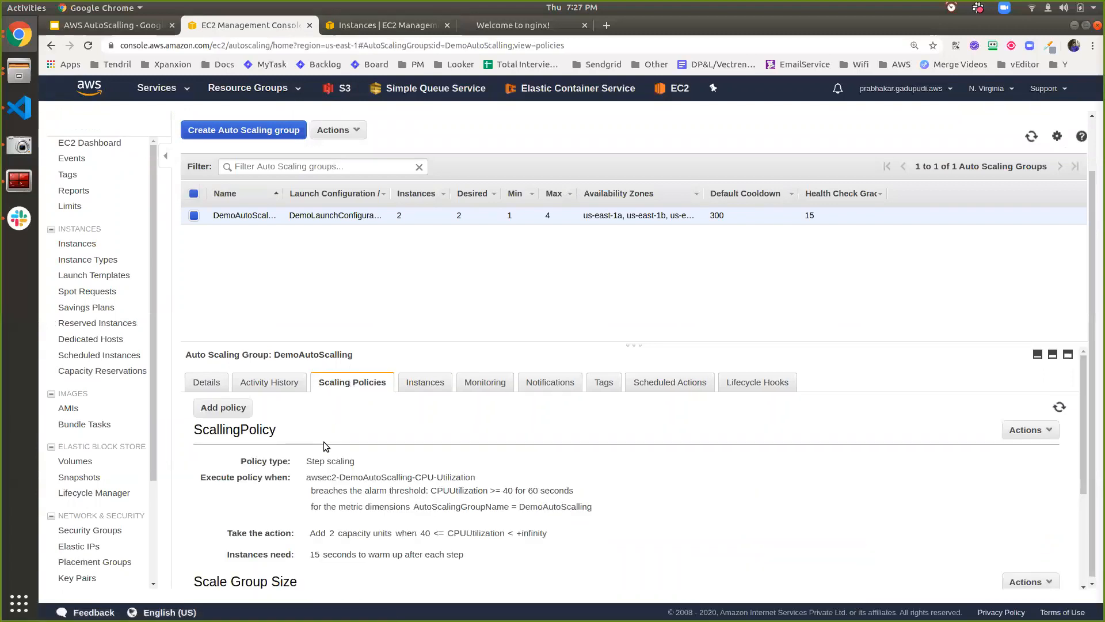
pyautogui.moveTo(418, 532); pyautogui.dragTo(448, 533)
pyautogui.click(314, 534)
pyautogui.doubleClick(315, 534)
pyautogui.click(330, 534)
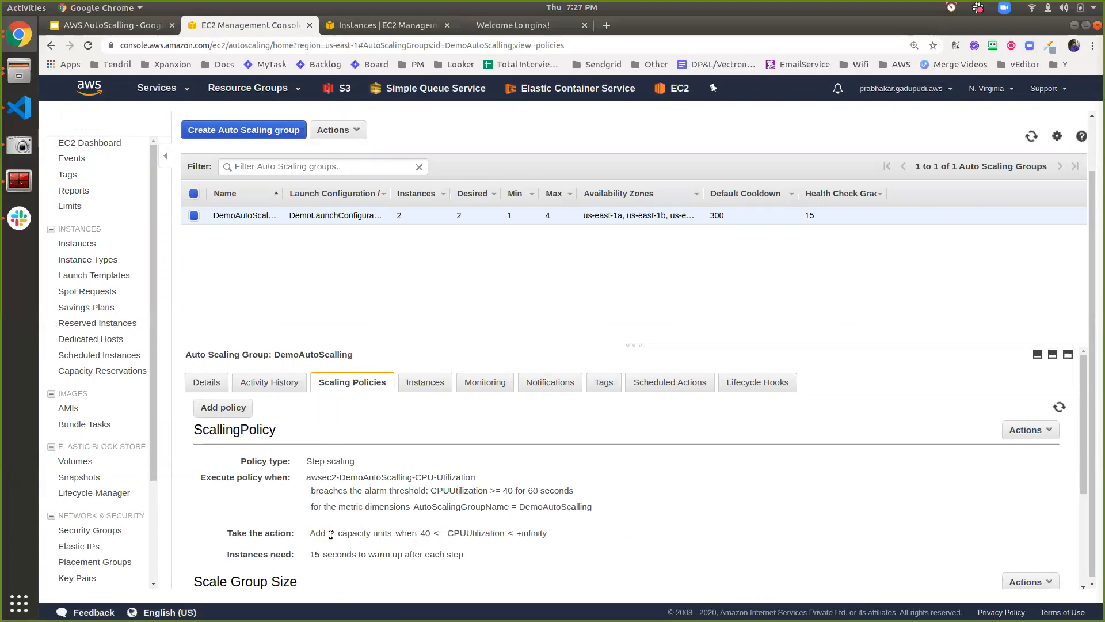
pyautogui.scroll(-1, 331, 533)
pyautogui.scroll(1, 330, 533)
pyautogui.scroll(-2, 330, 534)
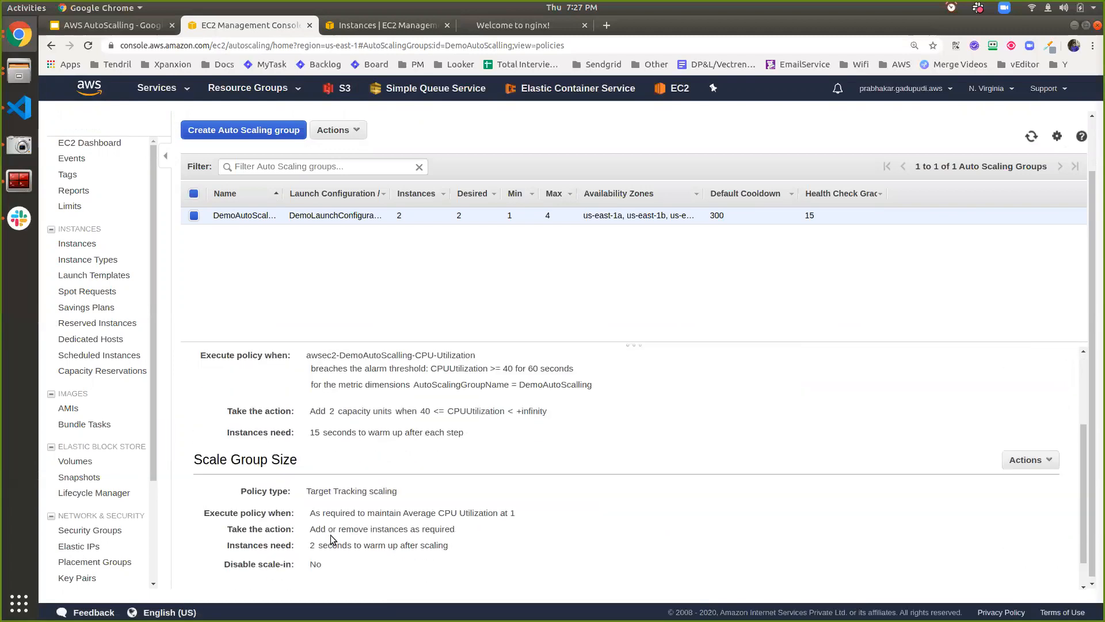
pyautogui.scroll(2, 330, 534)
# Step: Start another scaling policy with steps for the DemoAutoScalling group and name it Descalling
pyautogui.click(240, 413)
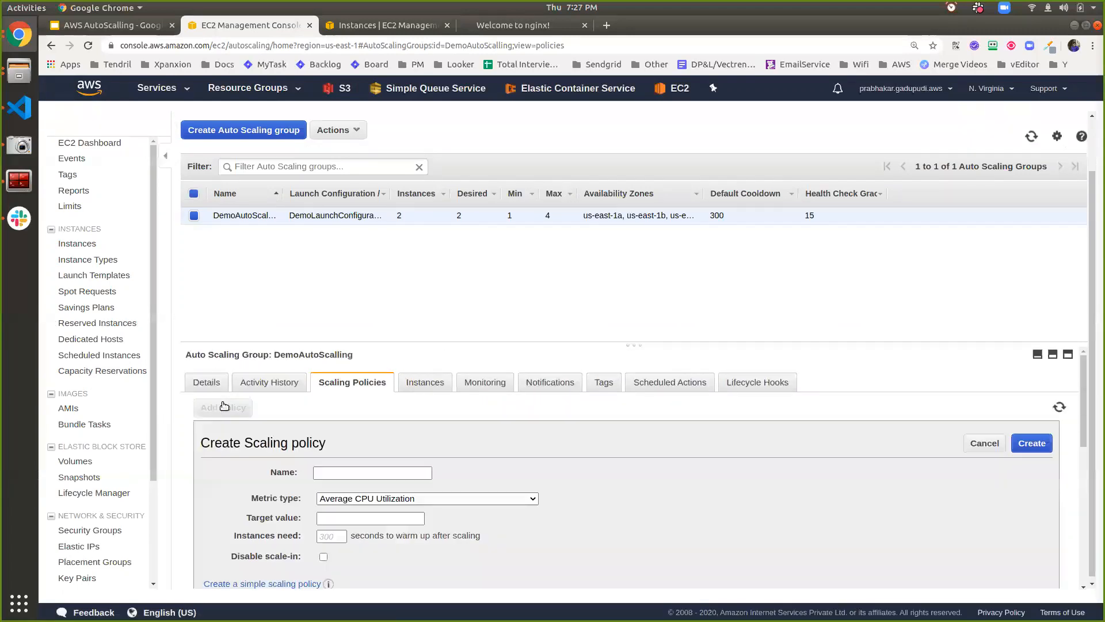
pyautogui.click(327, 477)
pyautogui.write('Descalling')
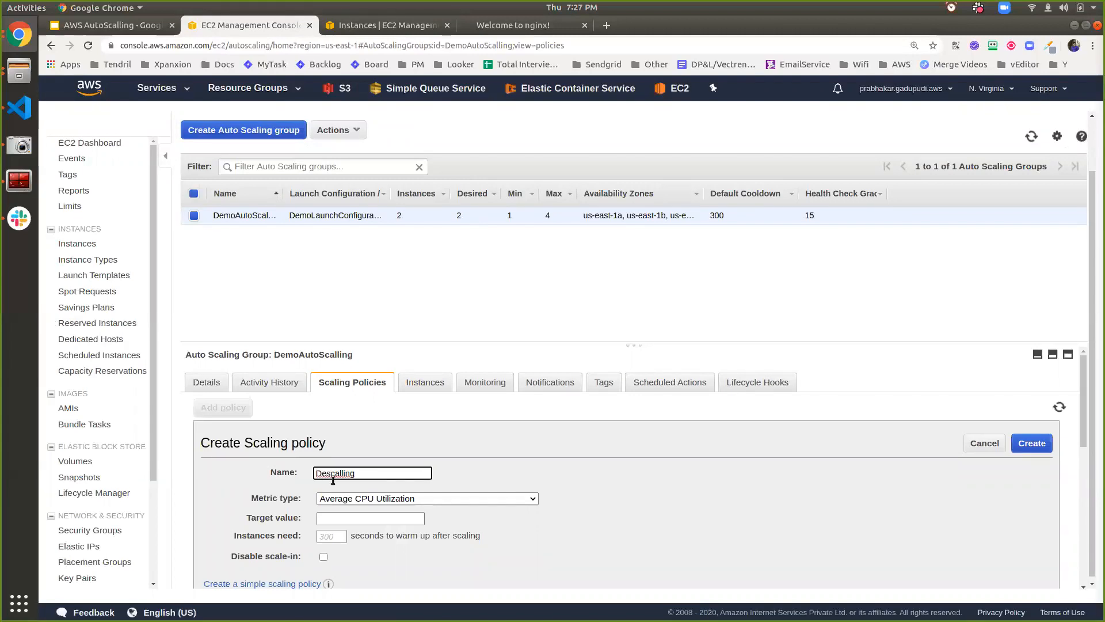
pyautogui.scroll(-1, 414, 495)
pyautogui.click(409, 465)
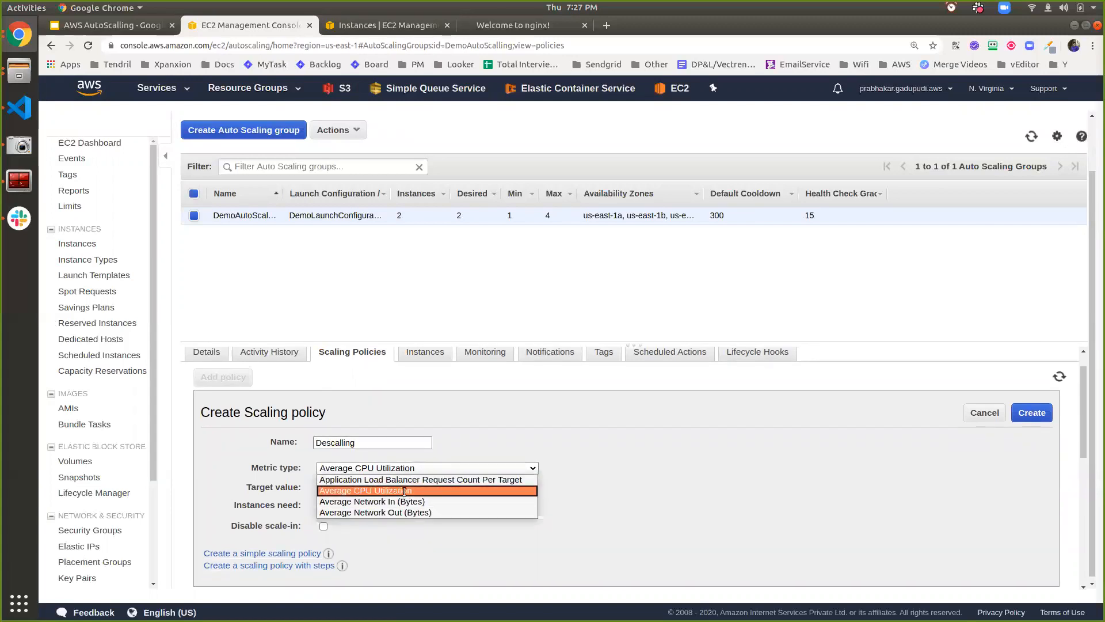
pyautogui.click(410, 490)
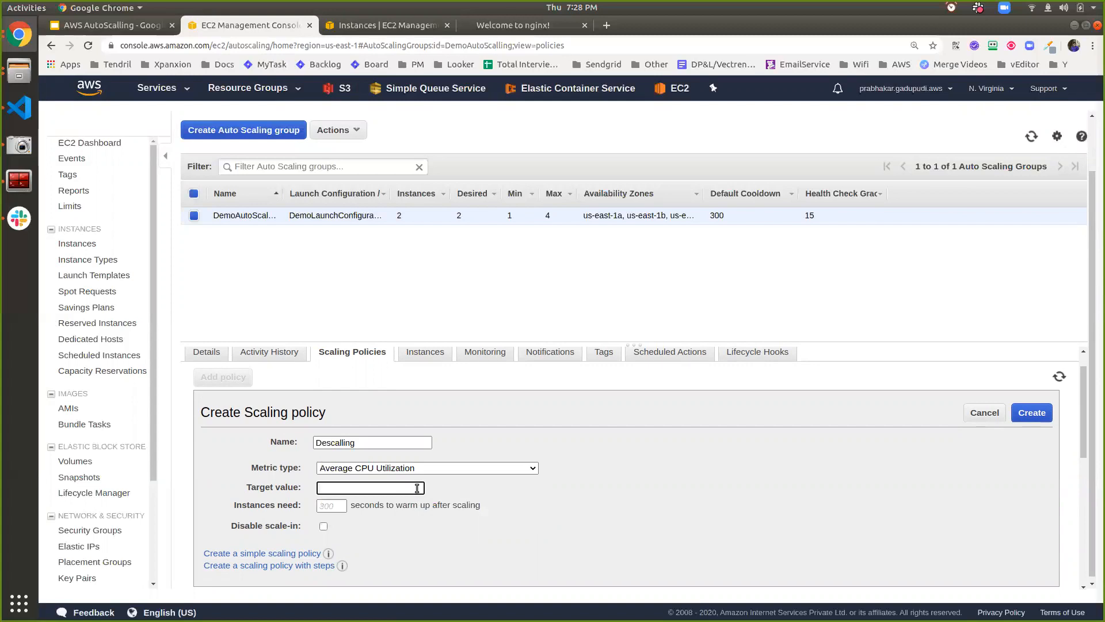
pyautogui.scroll(-1, 348, 530)
pyautogui.click(319, 539)
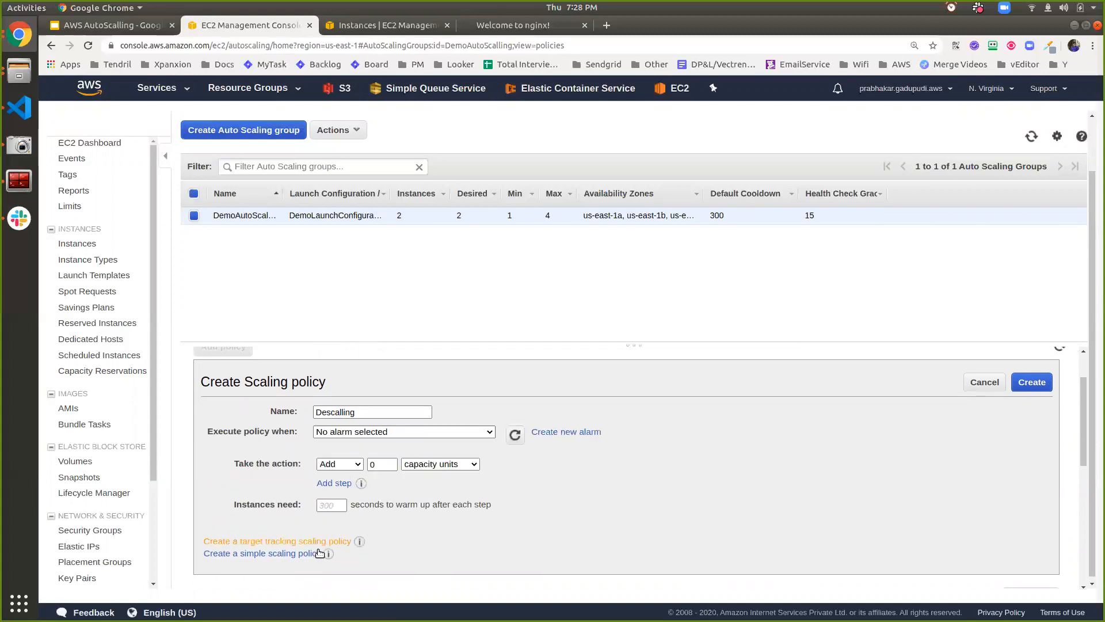
# Step: Create a new alarm for Descalling without notification: average CPU utilization < 50 percent for 1 consecutive period of 1 minute
pyautogui.click(552, 432)
pyautogui.click(432, 353)
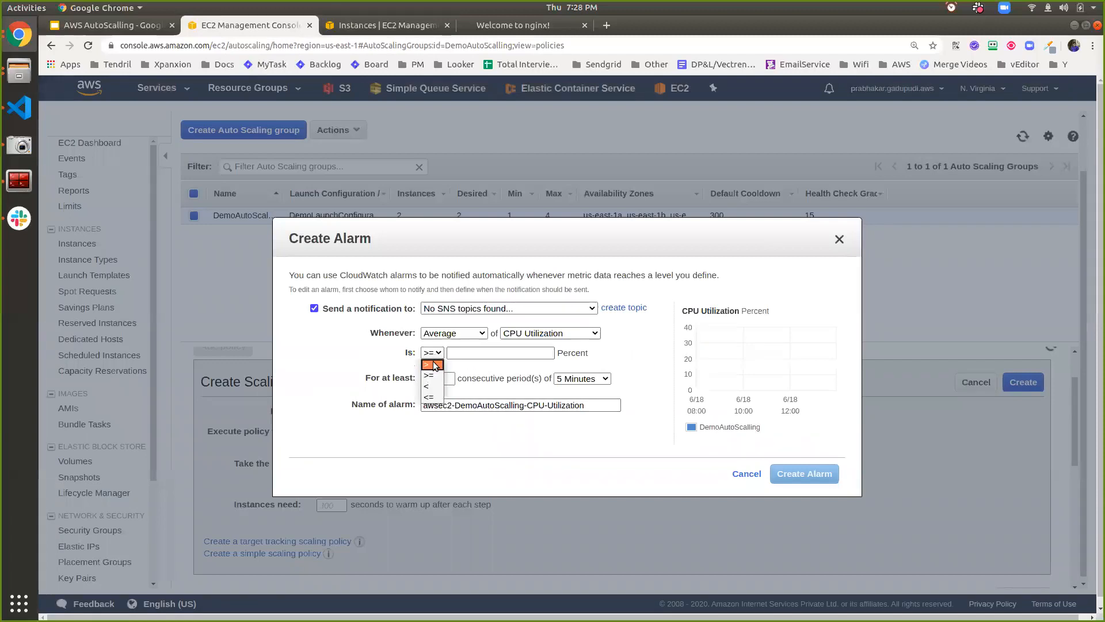
pyautogui.click(432, 387)
pyautogui.click(476, 354)
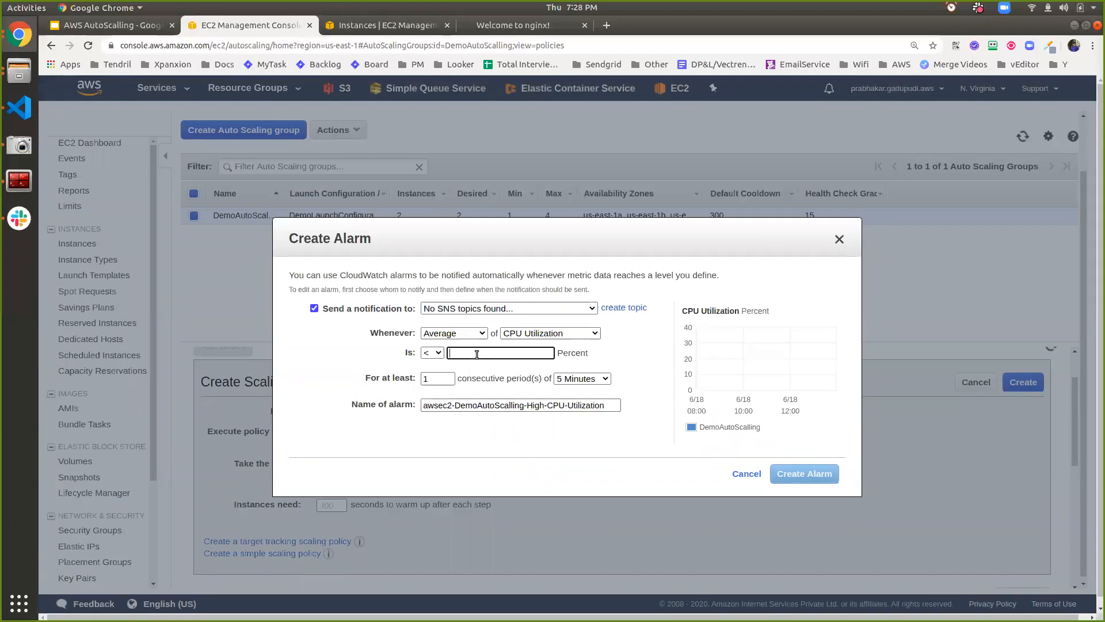
pyautogui.write('50')
pyautogui.click(581, 378)
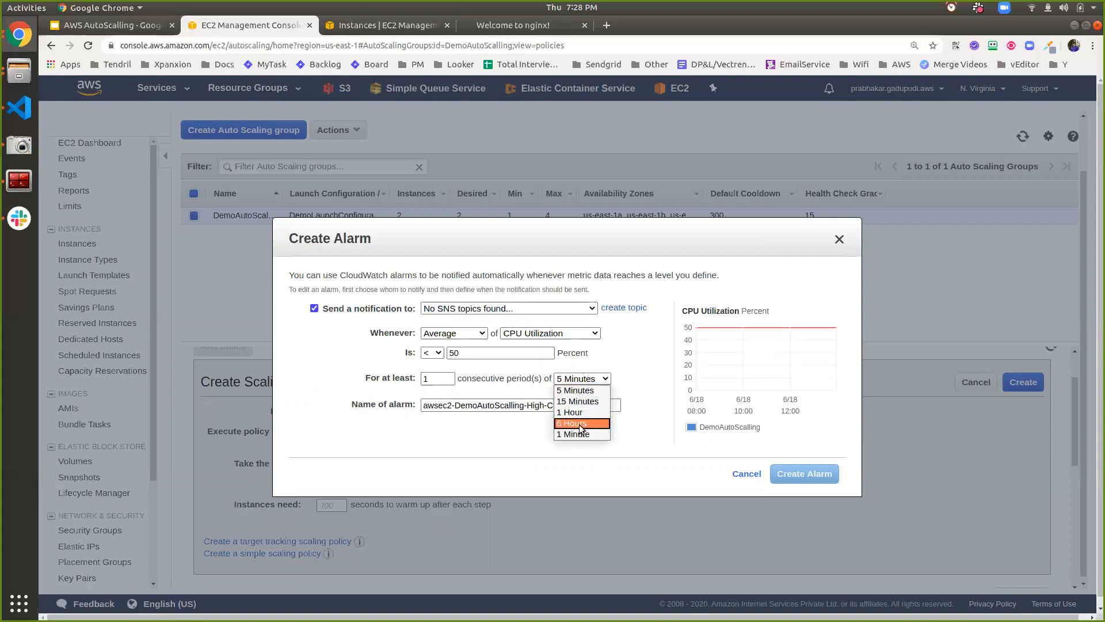
pyautogui.click(581, 433)
pyautogui.doubleClick(433, 378)
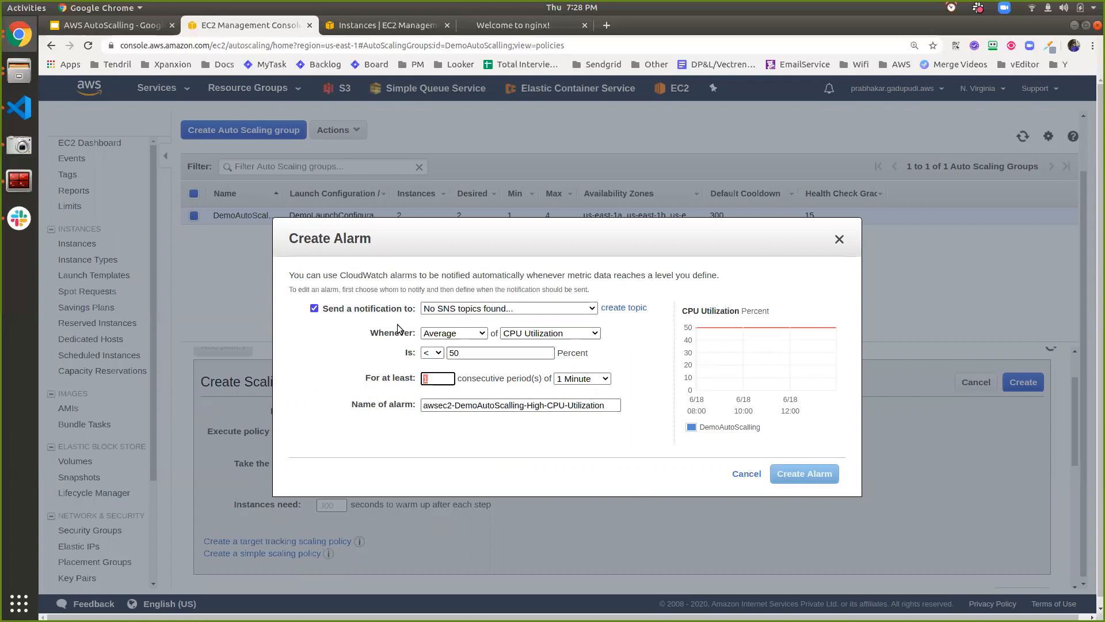
pyautogui.click(314, 308)
pyautogui.click(814, 476)
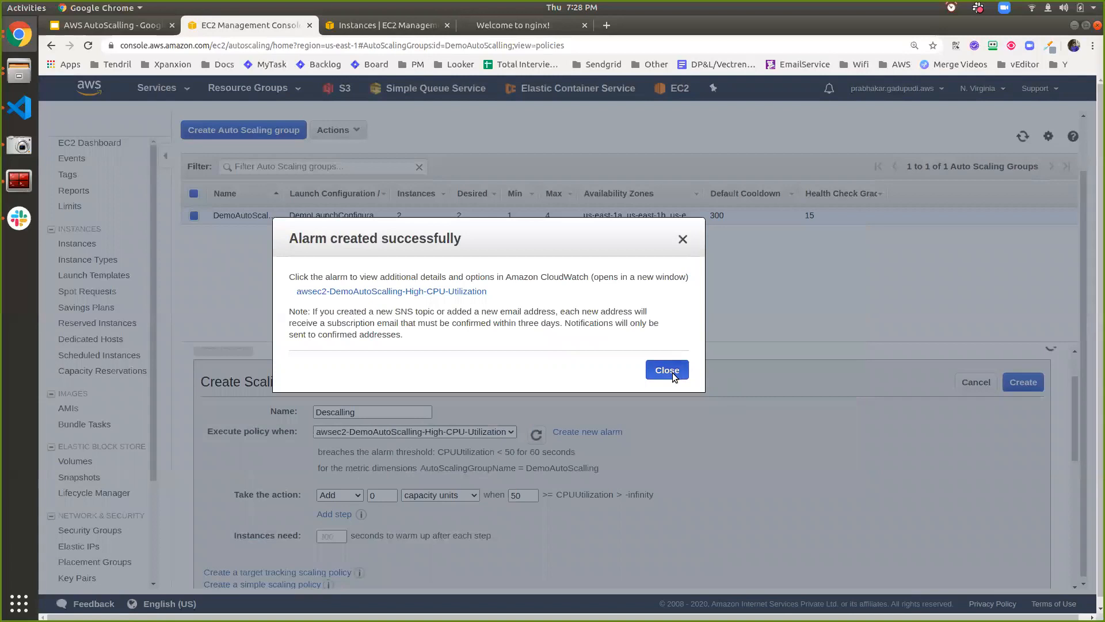
pyautogui.click(671, 371)
# Step: Set the Descalling action to remove 1 capacity unit at the 50 percent threshold and create the policy
pyautogui.scroll(-1, 489, 501)
pyautogui.scroll(1, 389, 461)
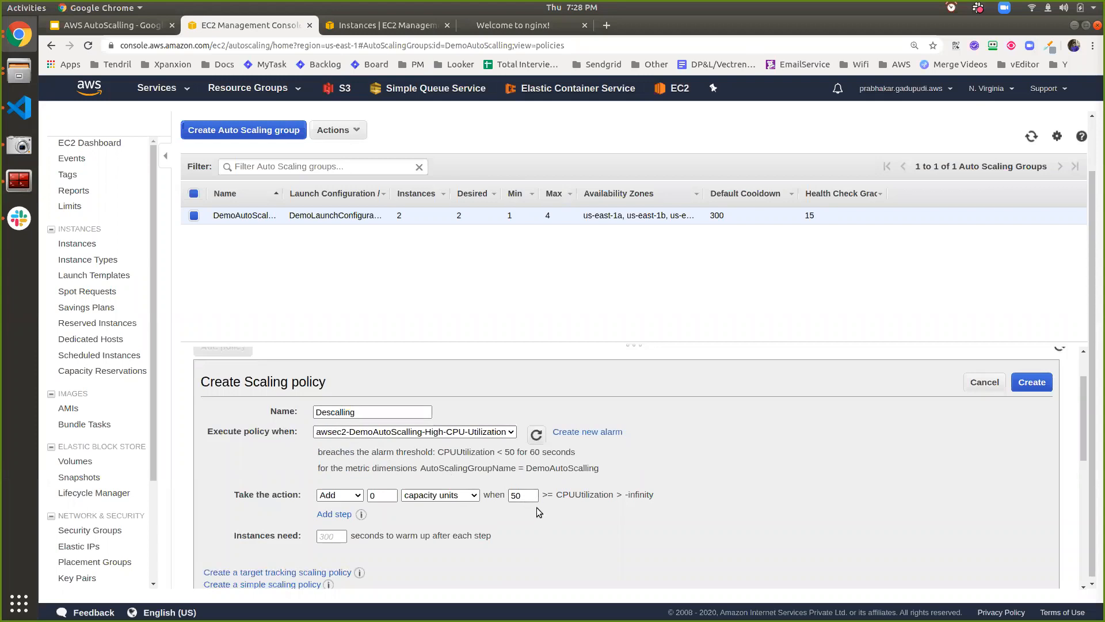
pyautogui.click(352, 495)
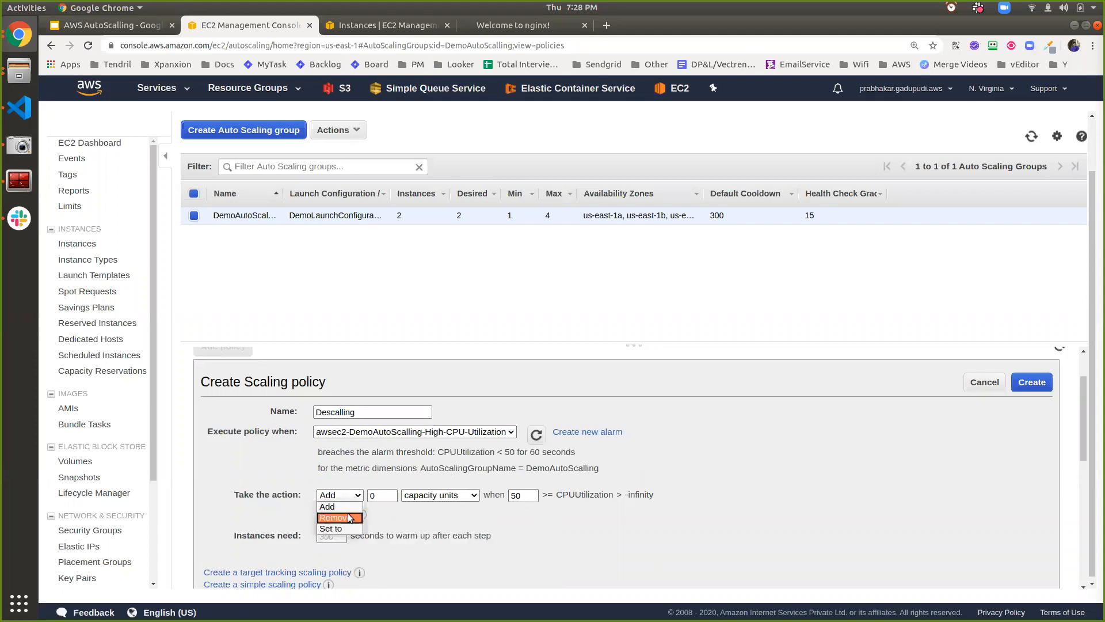
pyautogui.click(345, 517)
pyautogui.click(372, 495)
pyautogui.write('1')
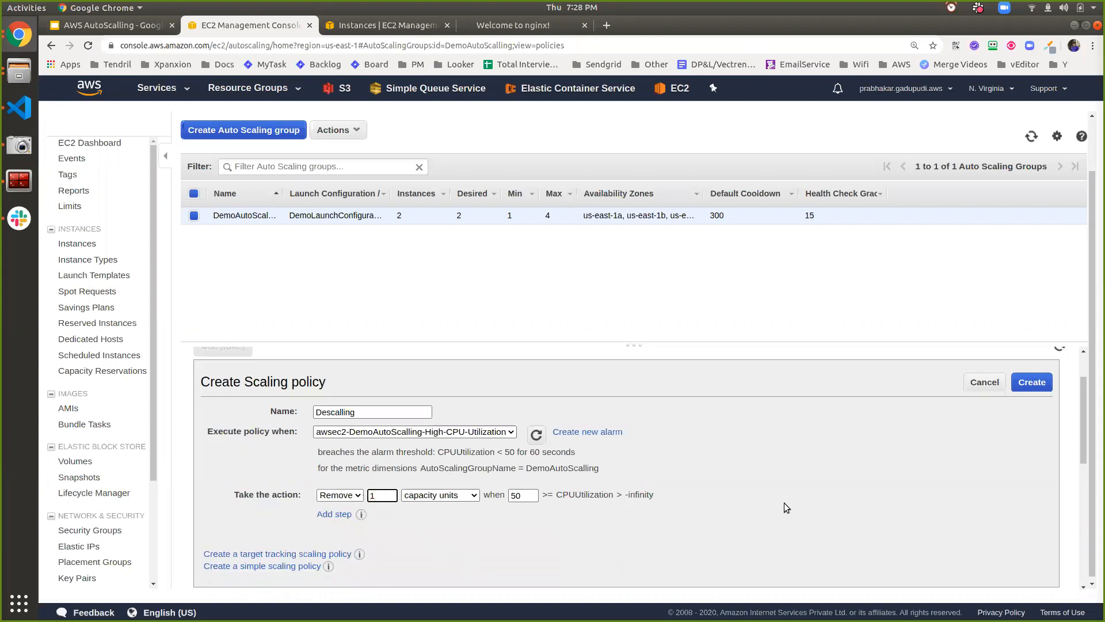
pyautogui.click(1031, 387)
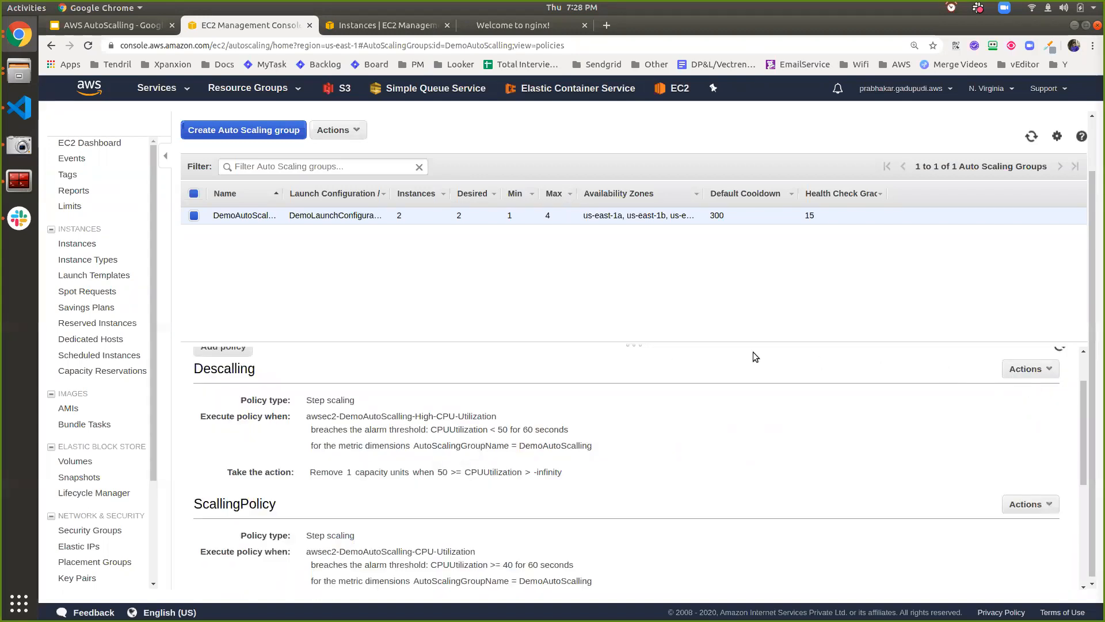
# Step: Check the Auto Scaling group's instances for a replacement and refresh the EC2 instances list
pyautogui.scroll(2, 287, 386)
pyautogui.click(438, 413)
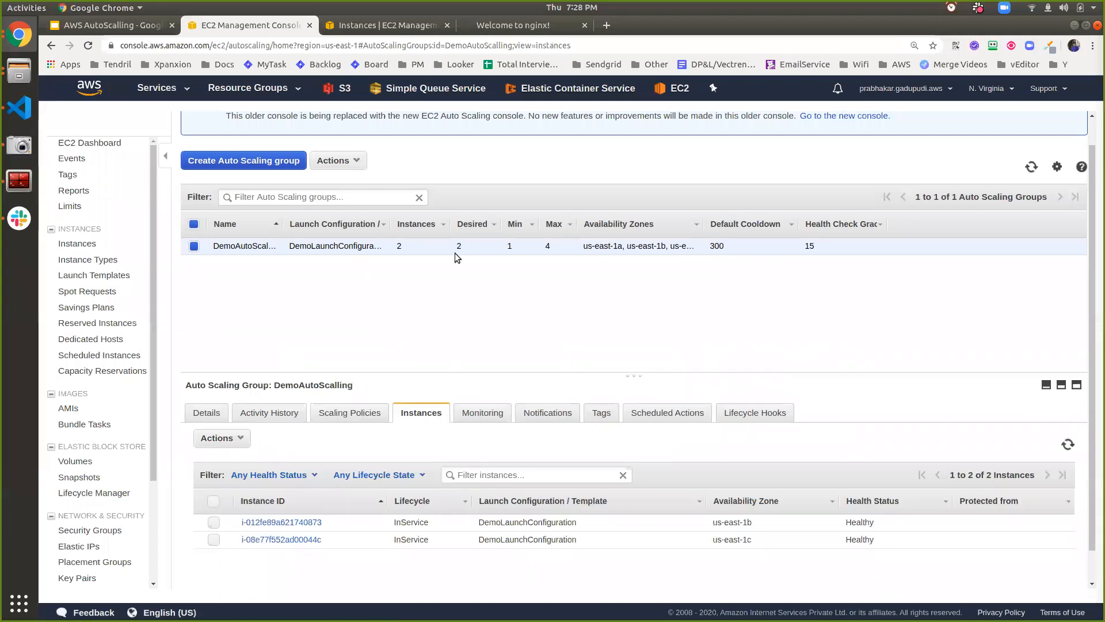
pyautogui.click(377, 27)
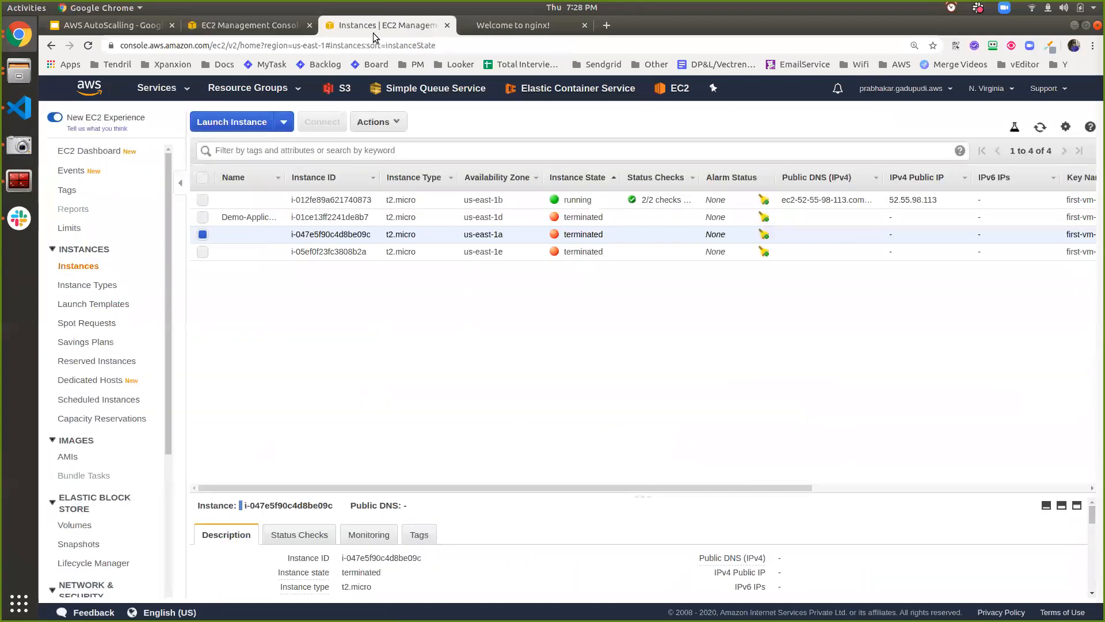
pyautogui.click(1039, 128)
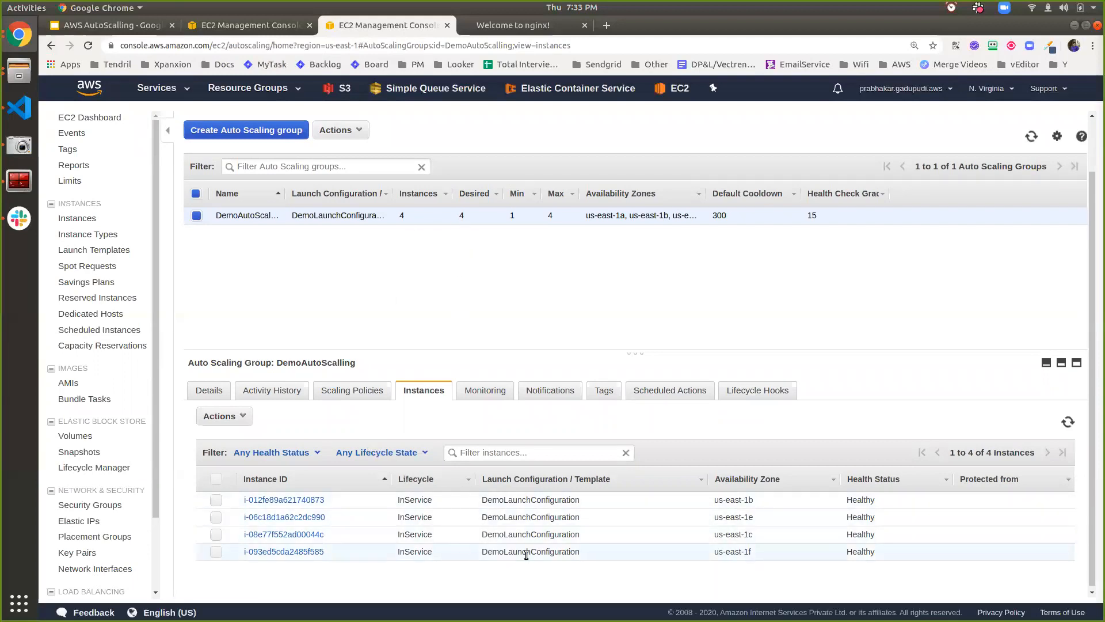
# Step: Open the EC2 dashboard and view the list of running instances to check the scale-out
pyautogui.click(274, 22)
pyautogui.click(659, 89)
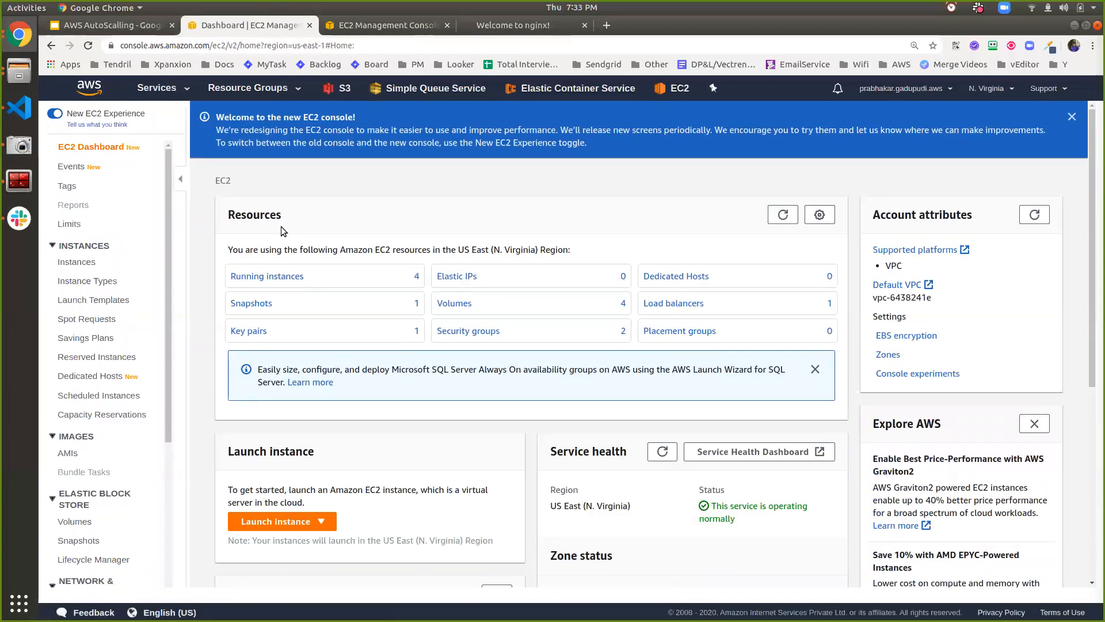
pyautogui.click(273, 276)
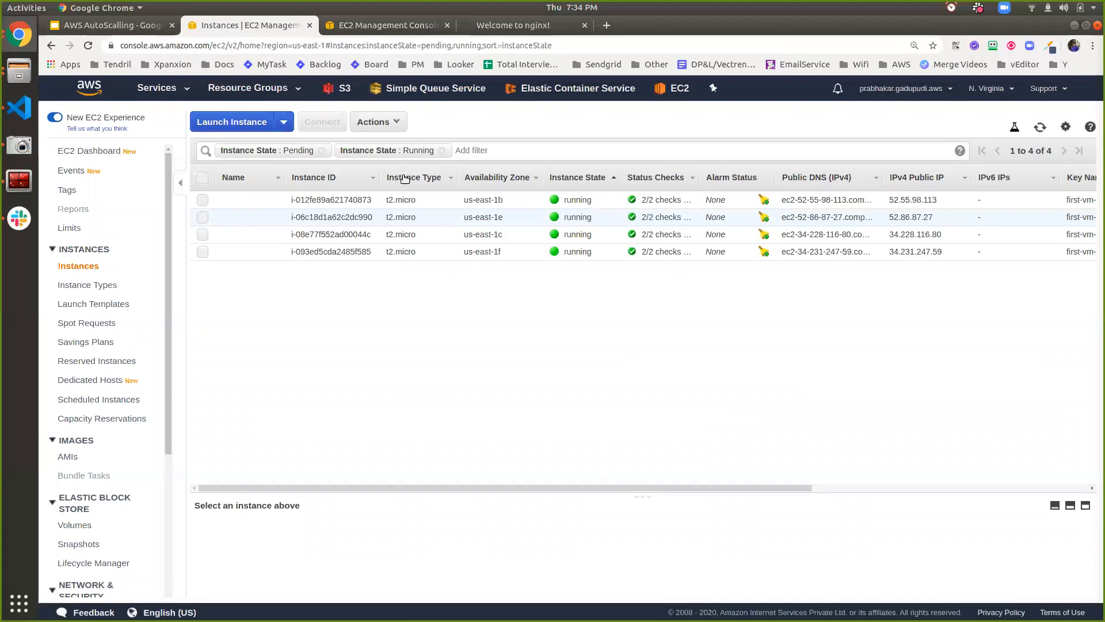
# Step: Switch to the AWS AutoScalling presentation in Google Slides and show the closing Thank you slide
pyautogui.click(129, 27)
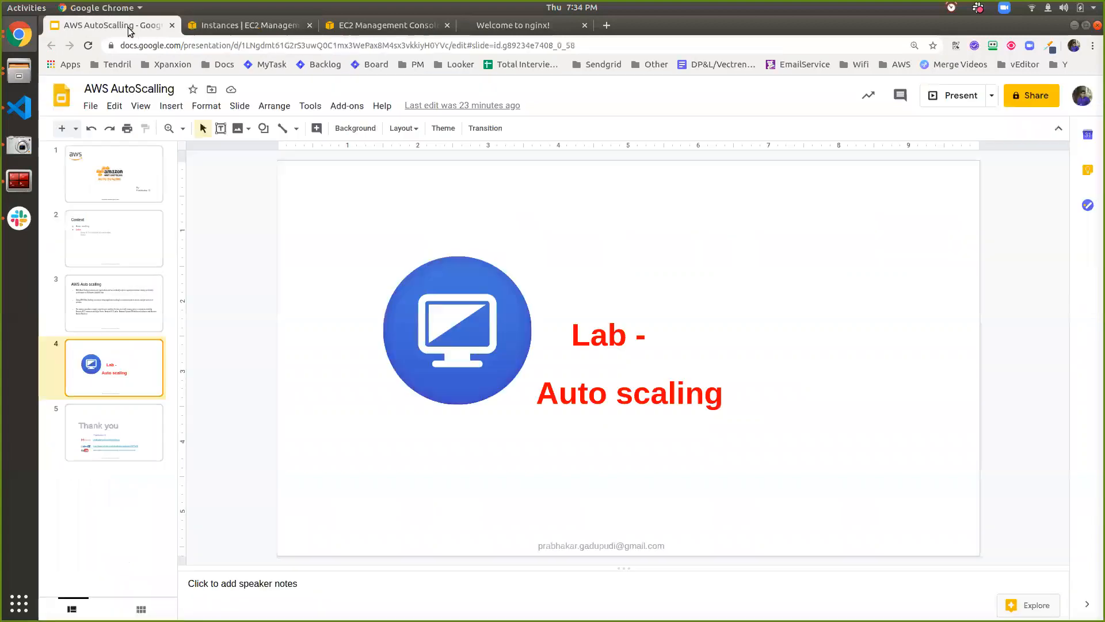
pyautogui.click(112, 444)
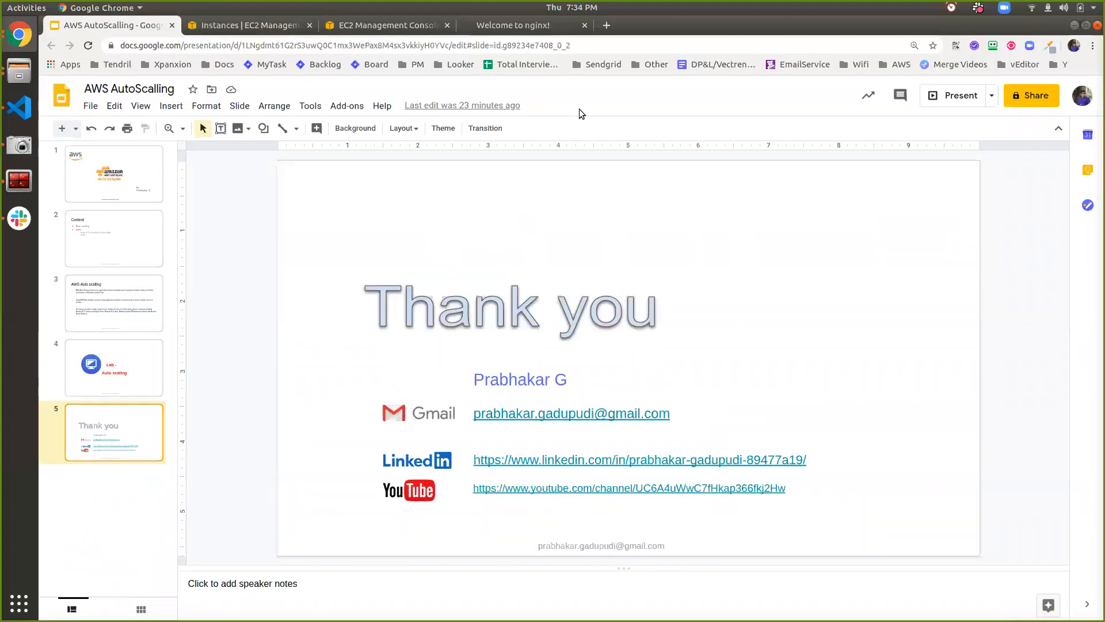